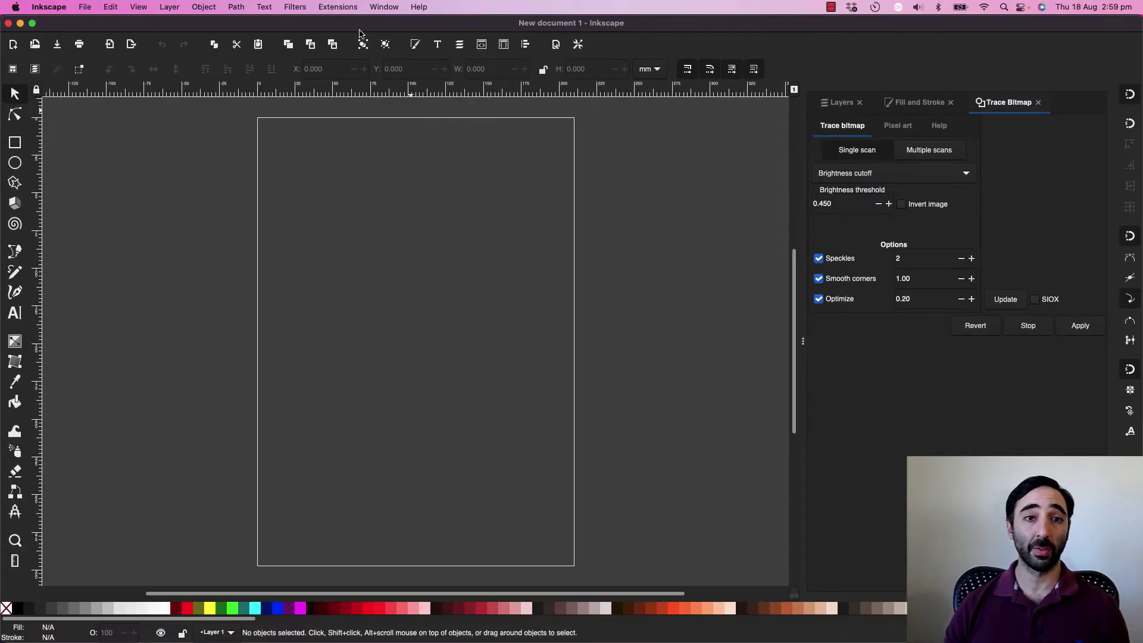
Run Svg2Shenzhen's Prepare Document for a 100 mm square page and KiCad layers, then view Layers.
click(338, 7)
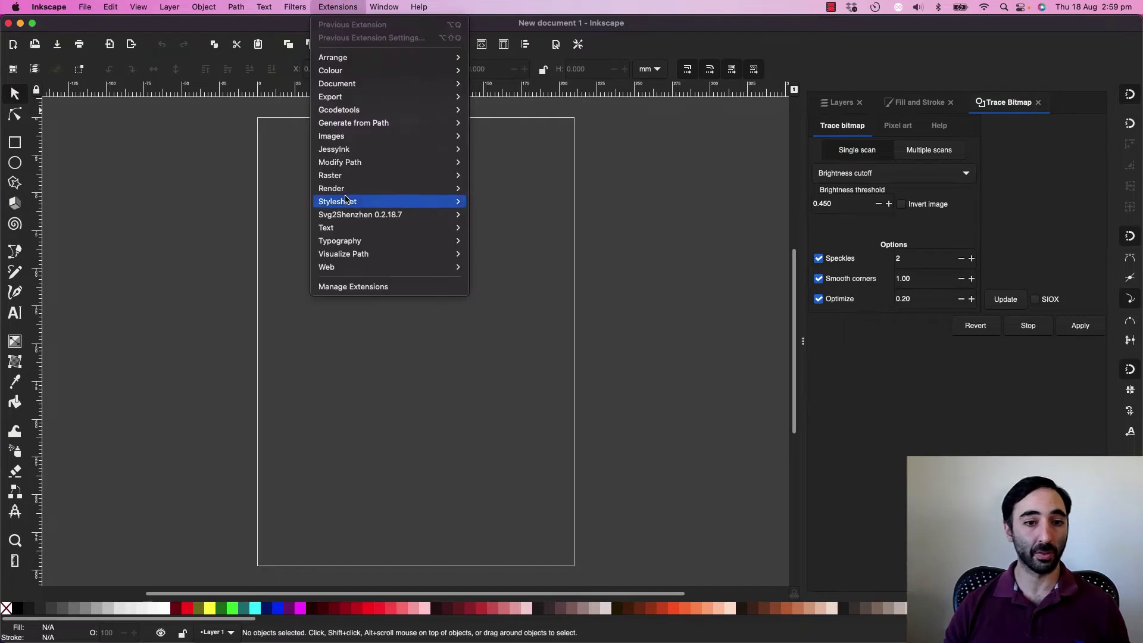
mouse_move(357, 219)
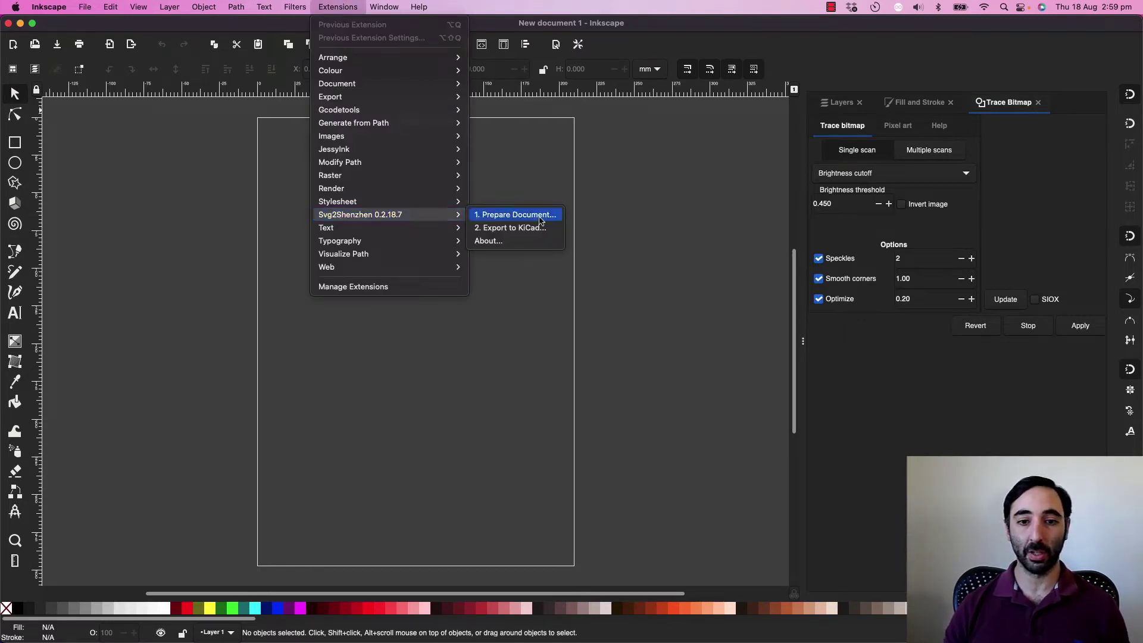
click(516, 215)
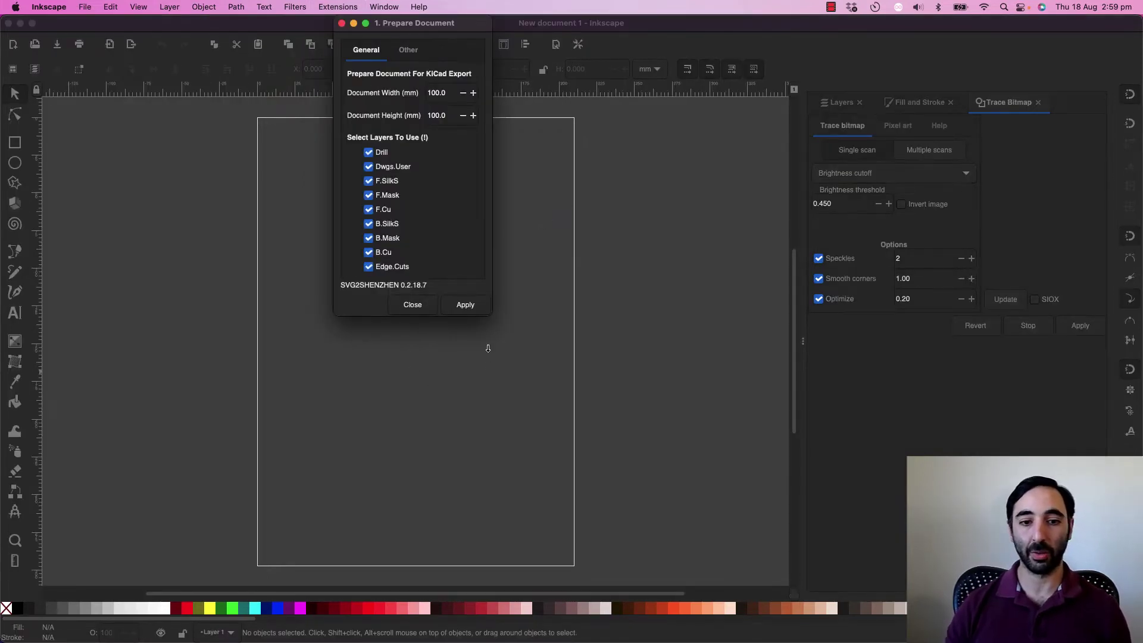
click(464, 304)
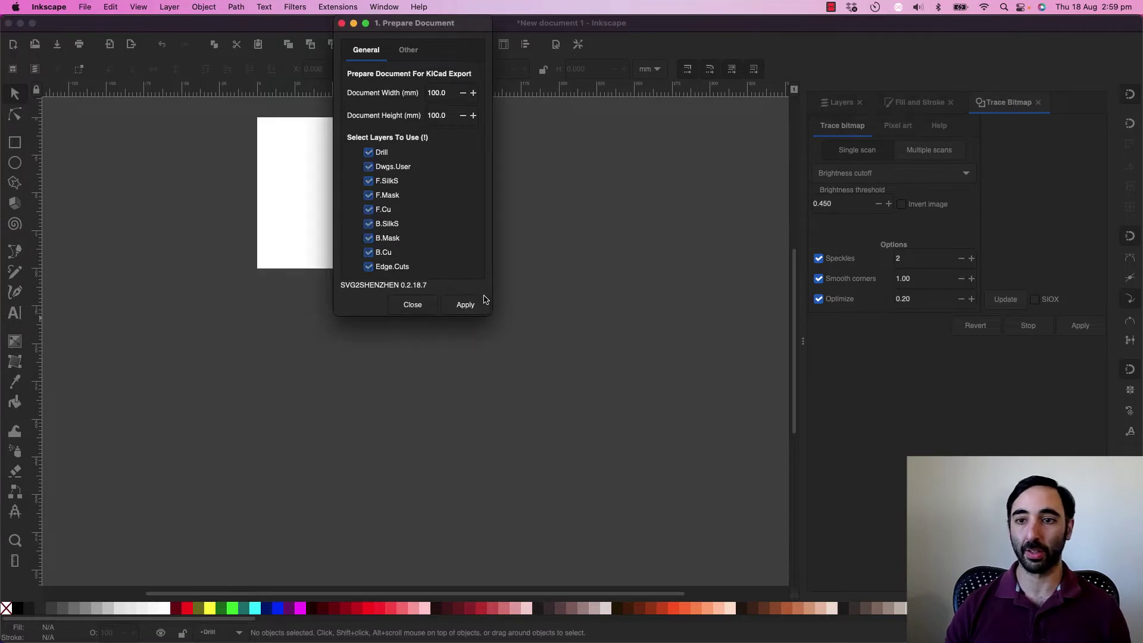
click(412, 305)
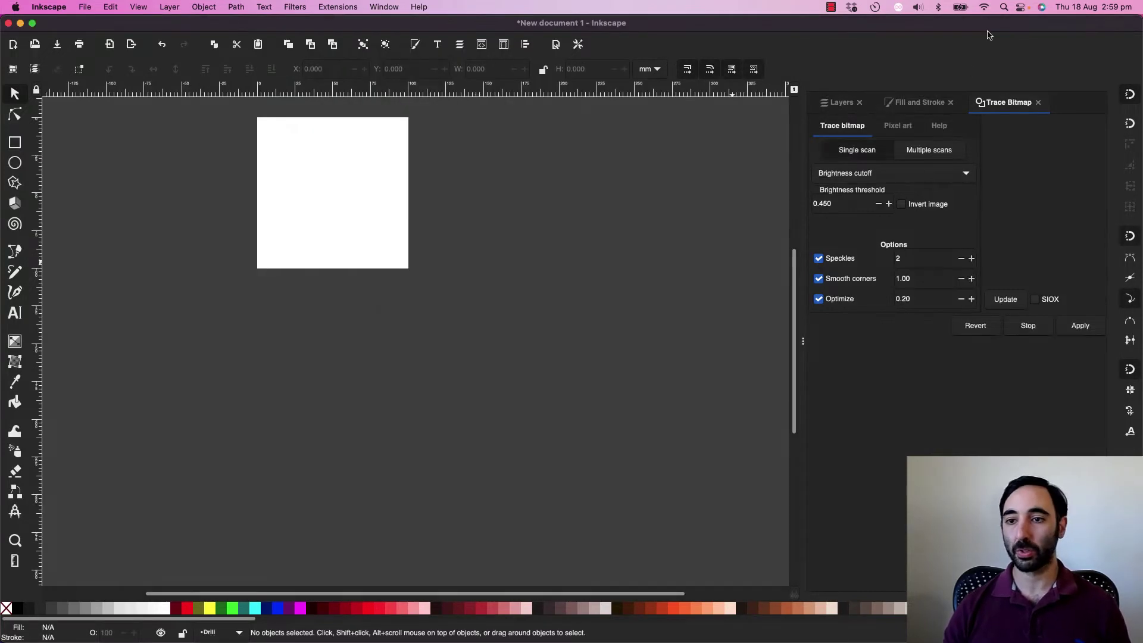
click(838, 105)
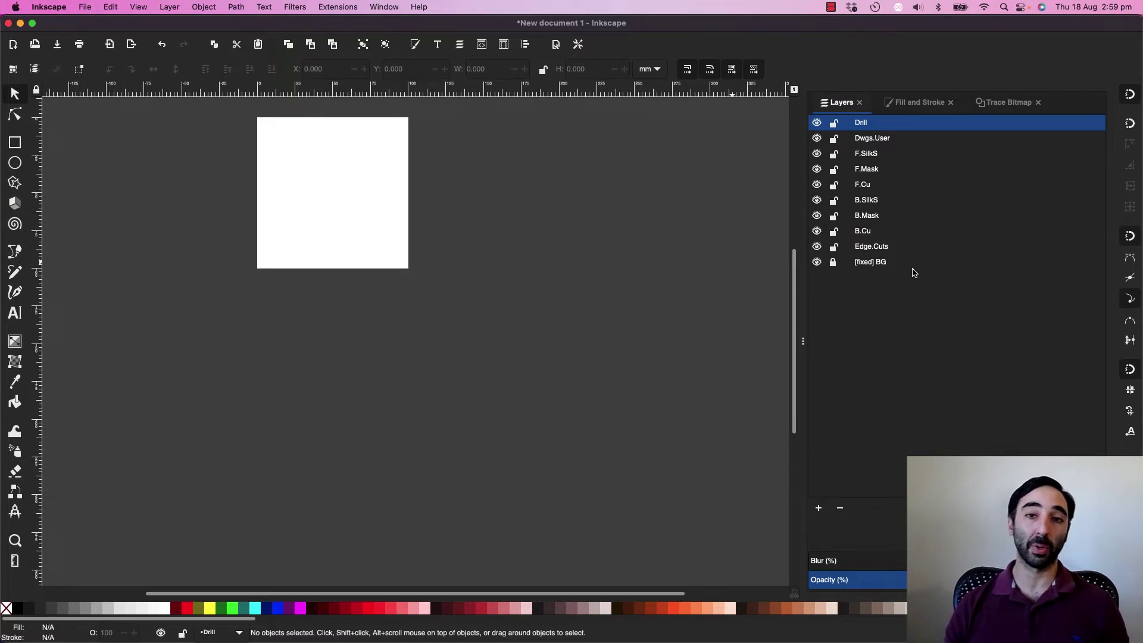
Delete the Drill, Dwgs.User and other KiCad layers, keeping only F.SilkS.
click(881, 246)
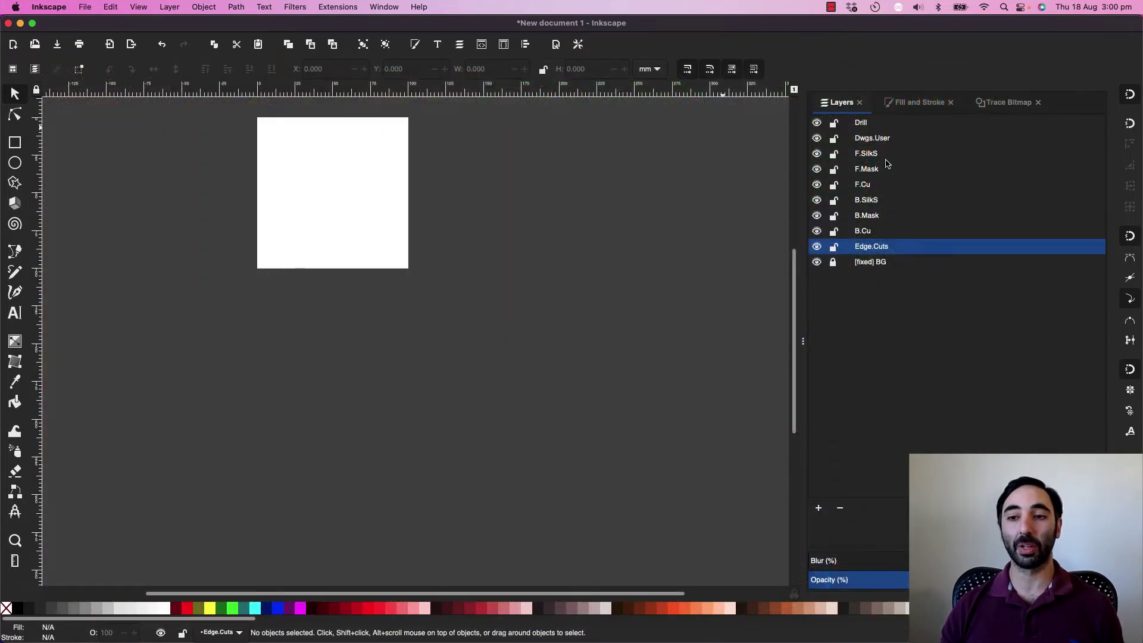
click(891, 157)
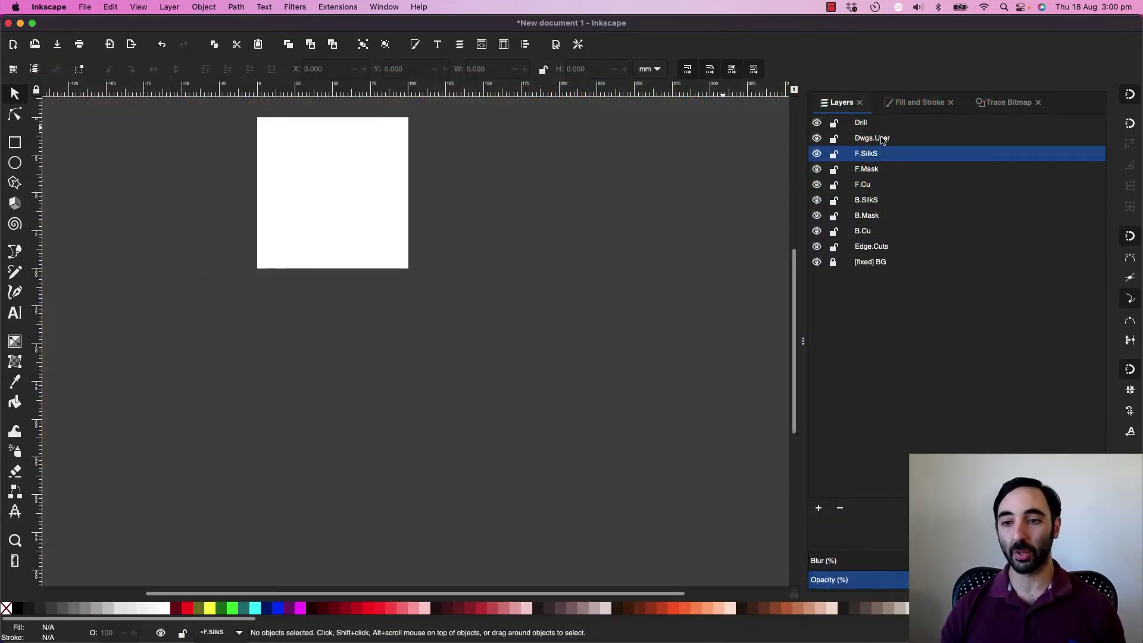
click(882, 139)
click(875, 123)
right_click(875, 125)
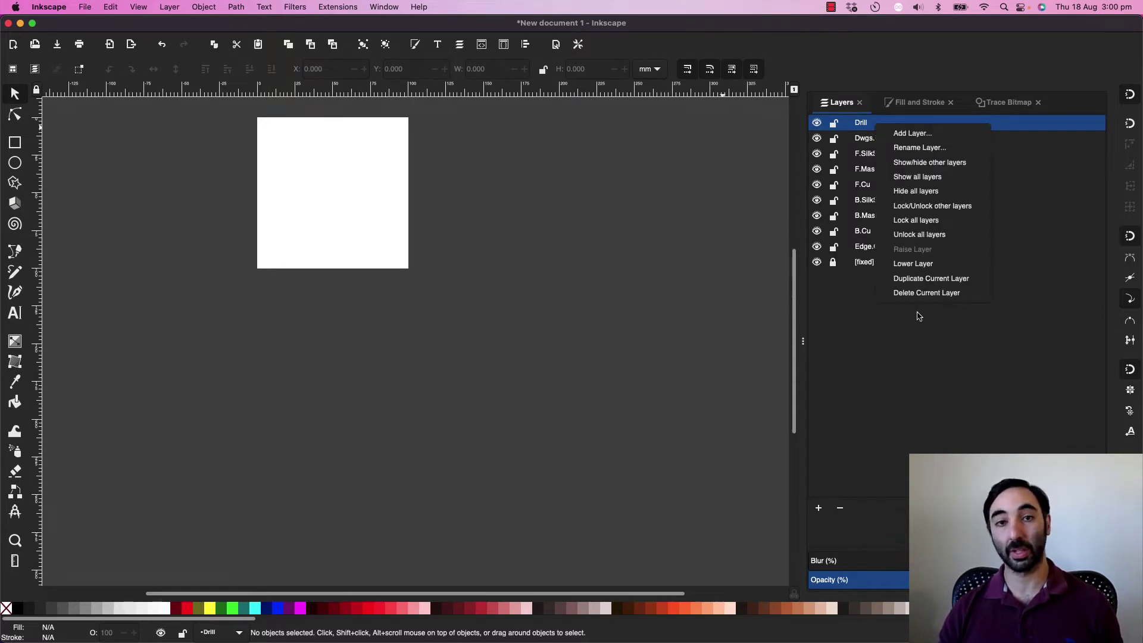
click(926, 292)
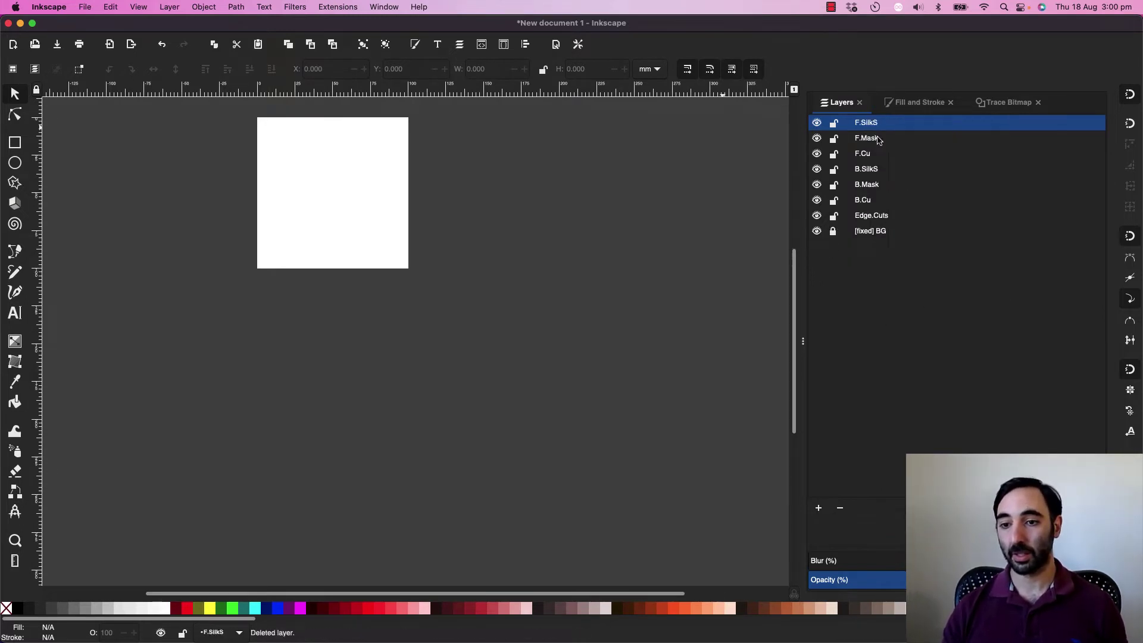
right_click(874, 138)
click(925, 303)
right_click(923, 139)
click(953, 308)
right_click(896, 139)
click(929, 308)
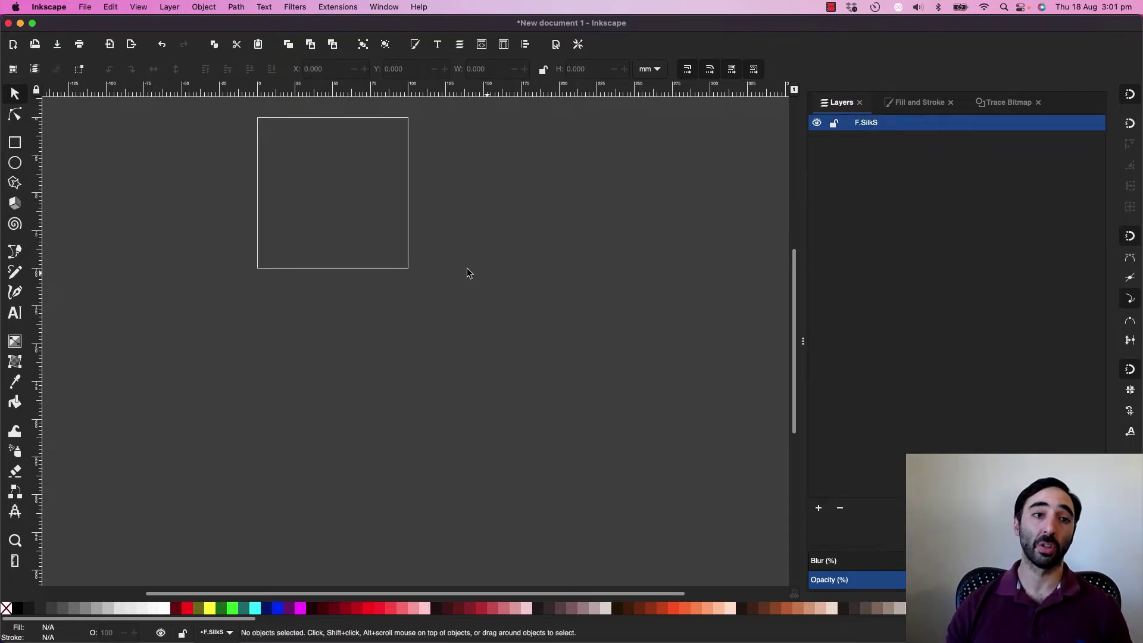
Import mikroBus_logo.ai, accepting the default PDF import settings.
click(83, 8)
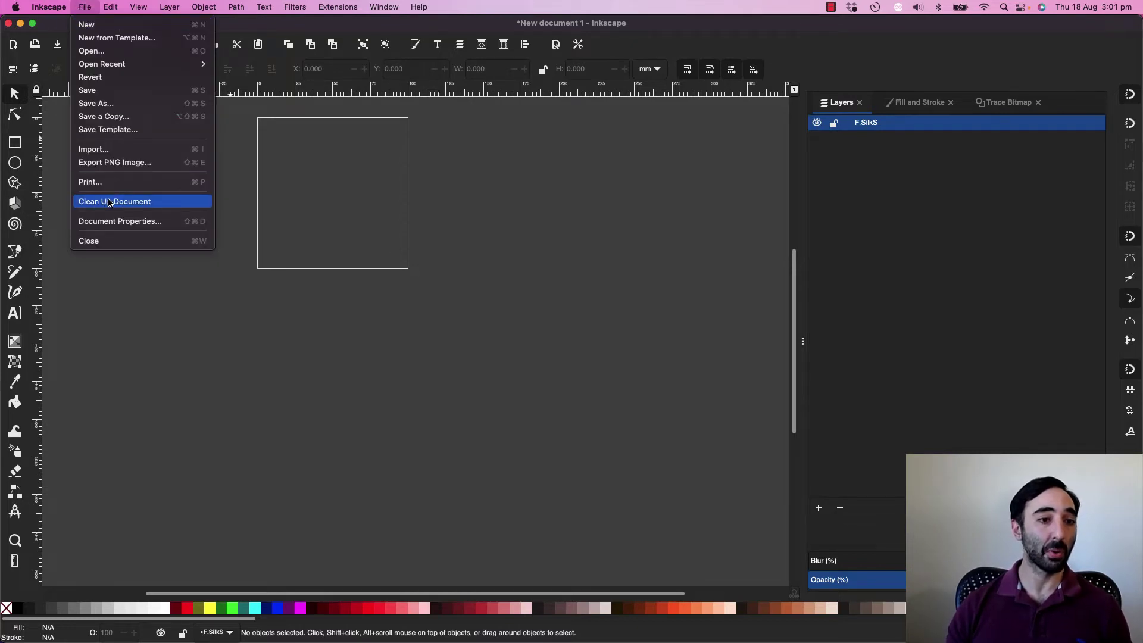
click(136, 150)
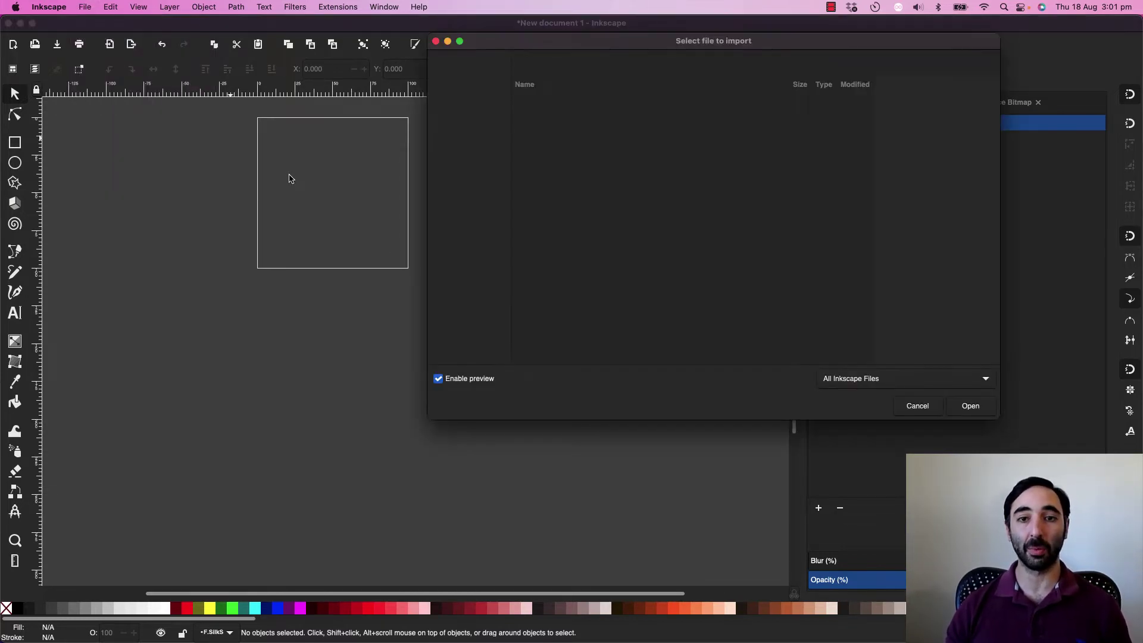
key(Down)
key(Down)
key(Down)
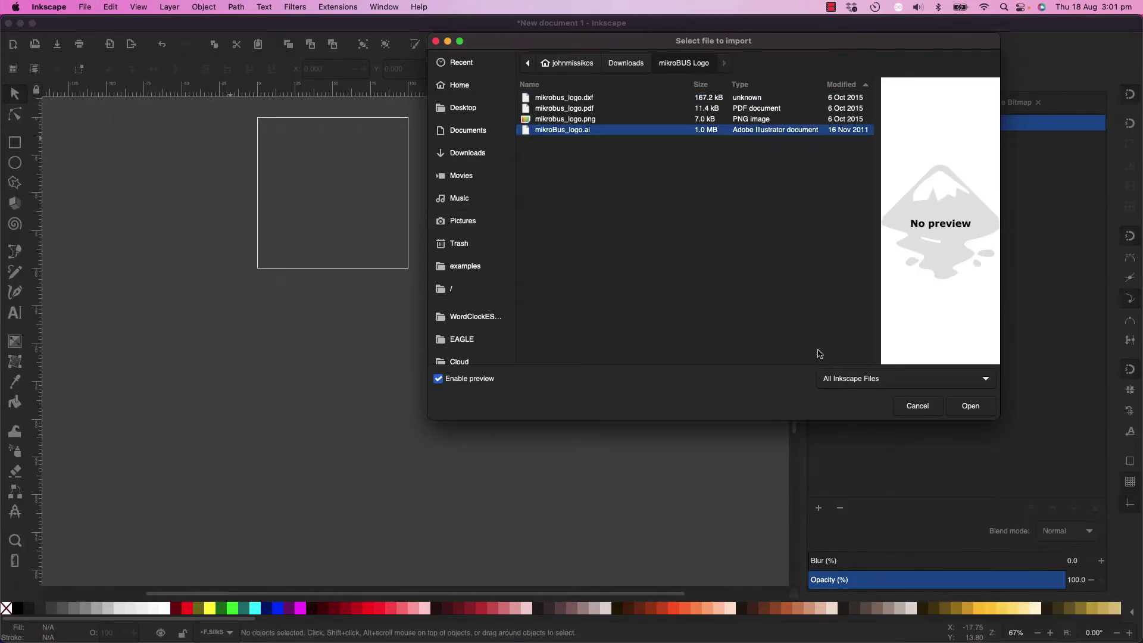
click(973, 410)
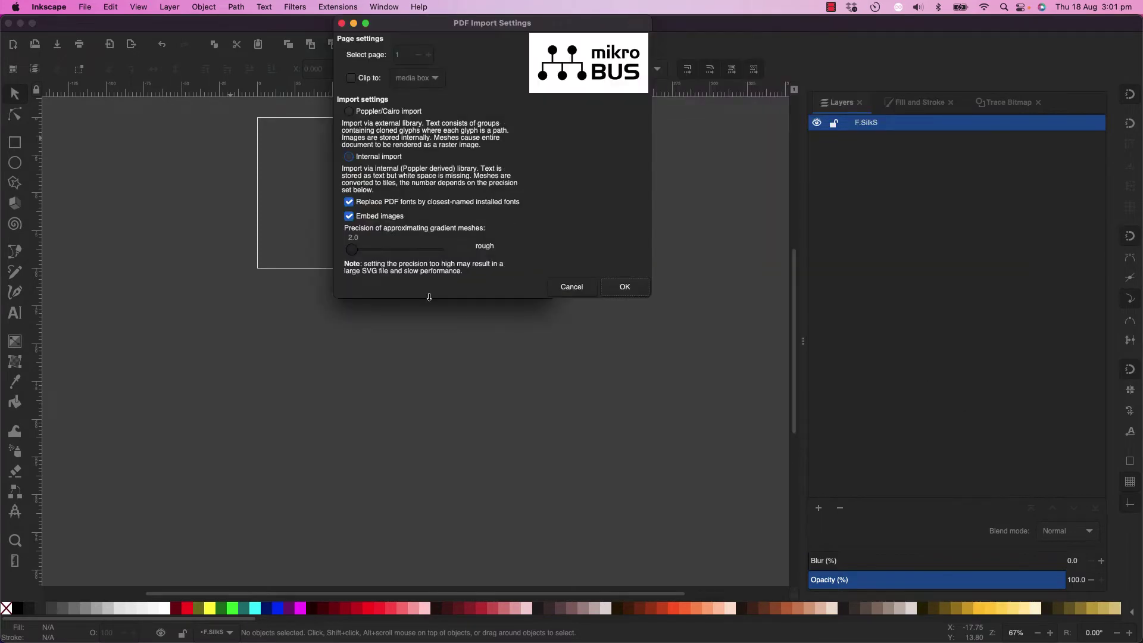
click(624, 287)
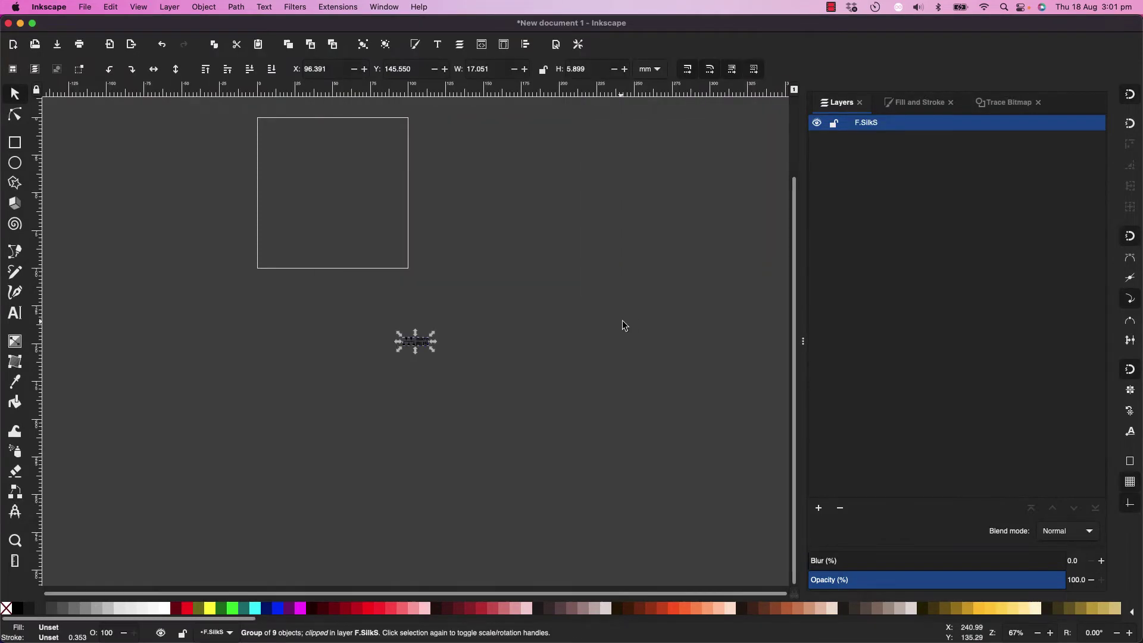
Drag the imported logo onto the page and zoom in on it.
drag(420, 345, 335, 178)
click(95, 399)
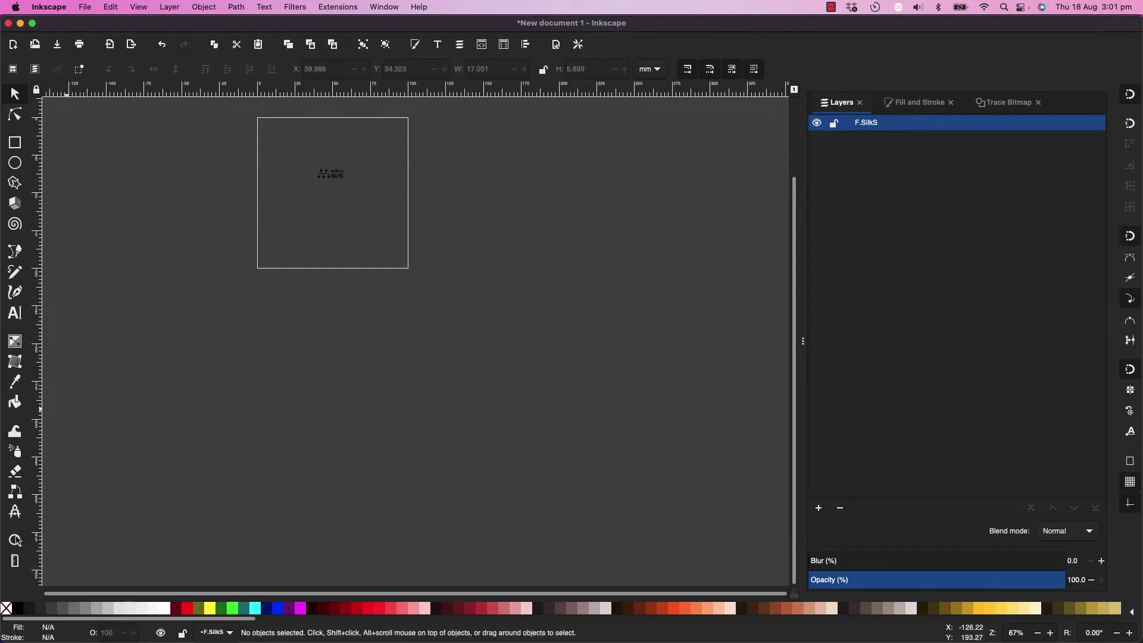
drag(268, 145, 453, 212)
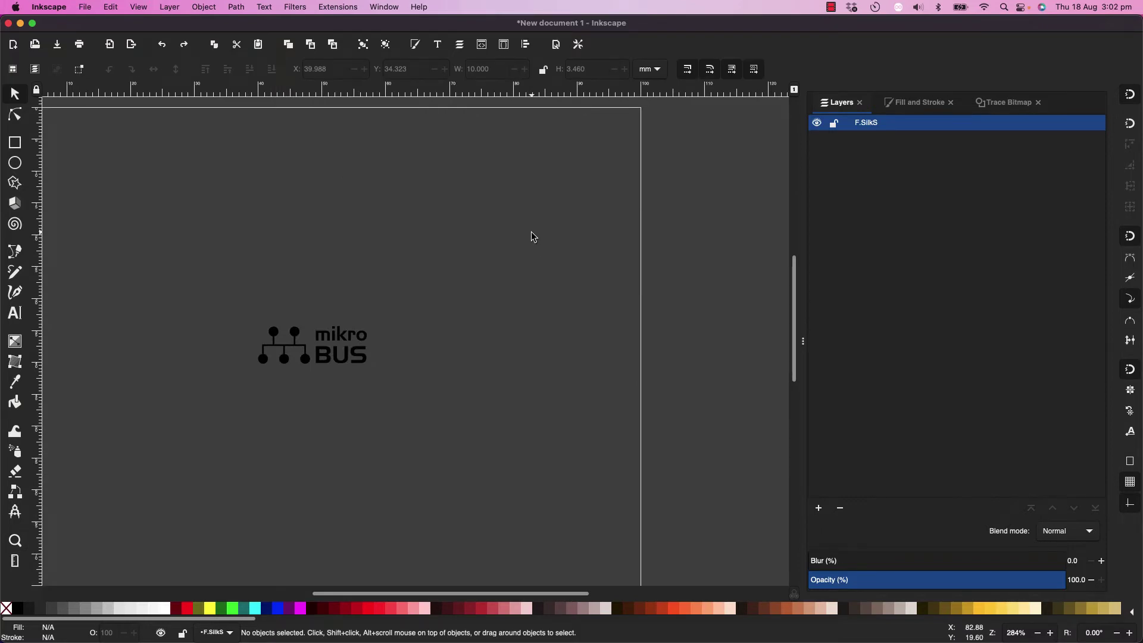
Scale the mikroBUS logo proportionally to a width of 10 mm.
click(312, 345)
click(543, 71)
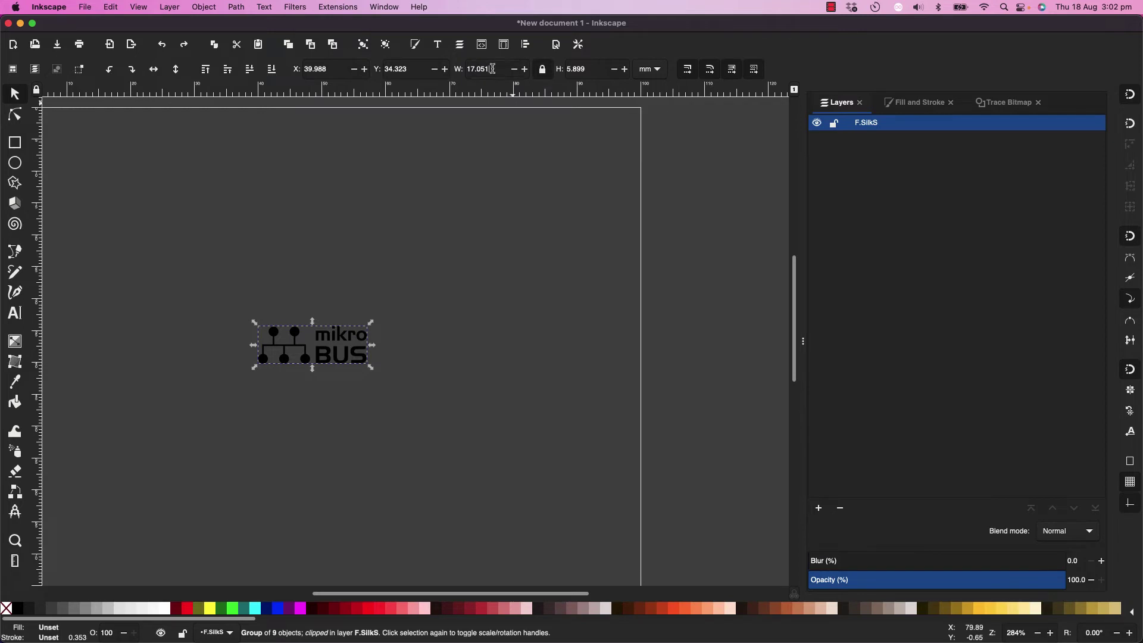
triple_click(475, 69)
text(10)
key(Return)
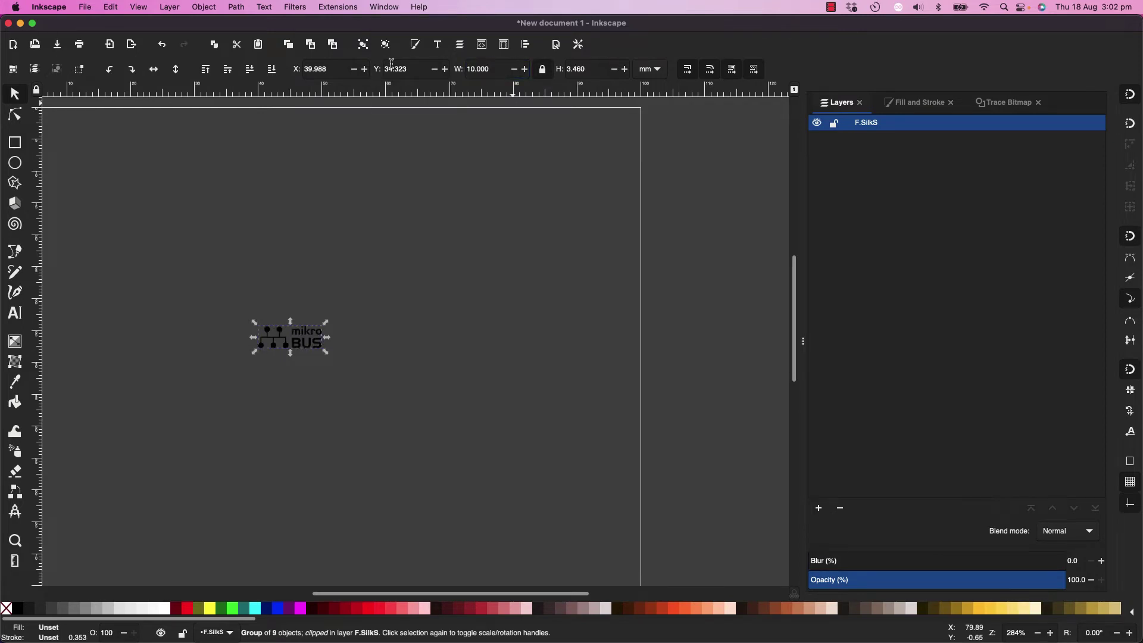
click(437, 255)
click(306, 346)
Resize the page to the selected logo in Document Properties, then zoom in on it.
click(86, 7)
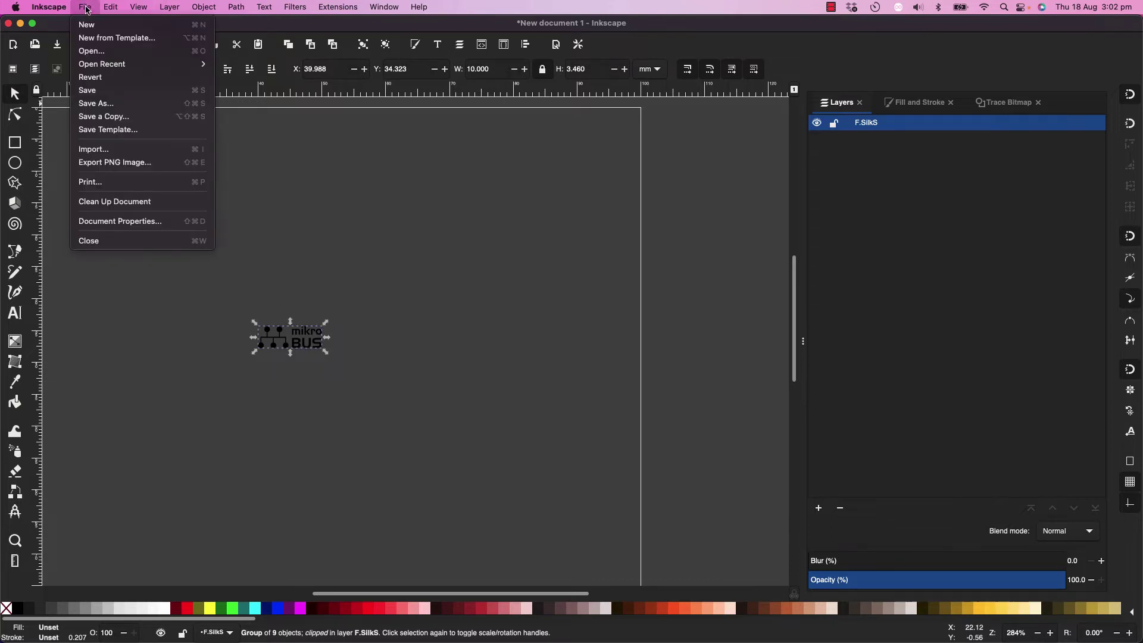
click(142, 222)
click(769, 453)
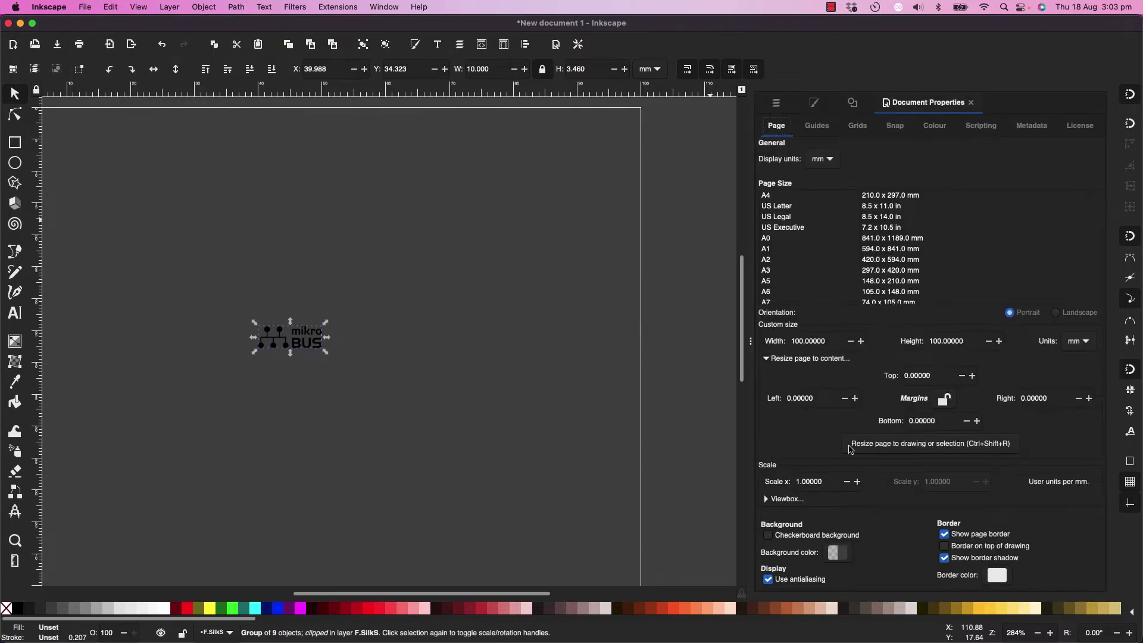
click(931, 448)
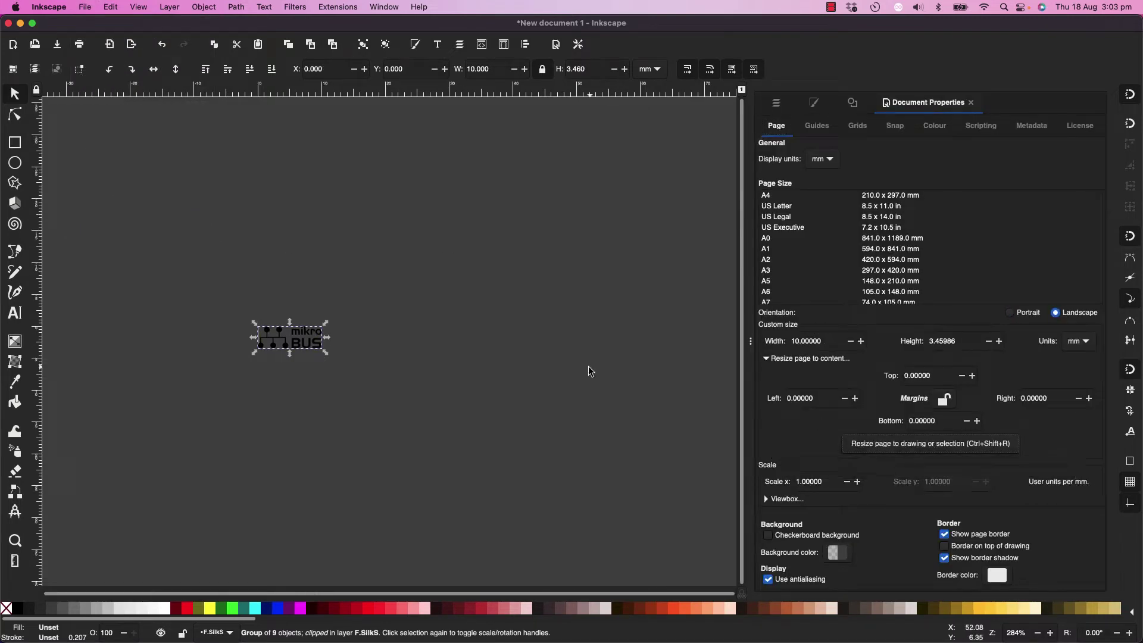
click(380, 348)
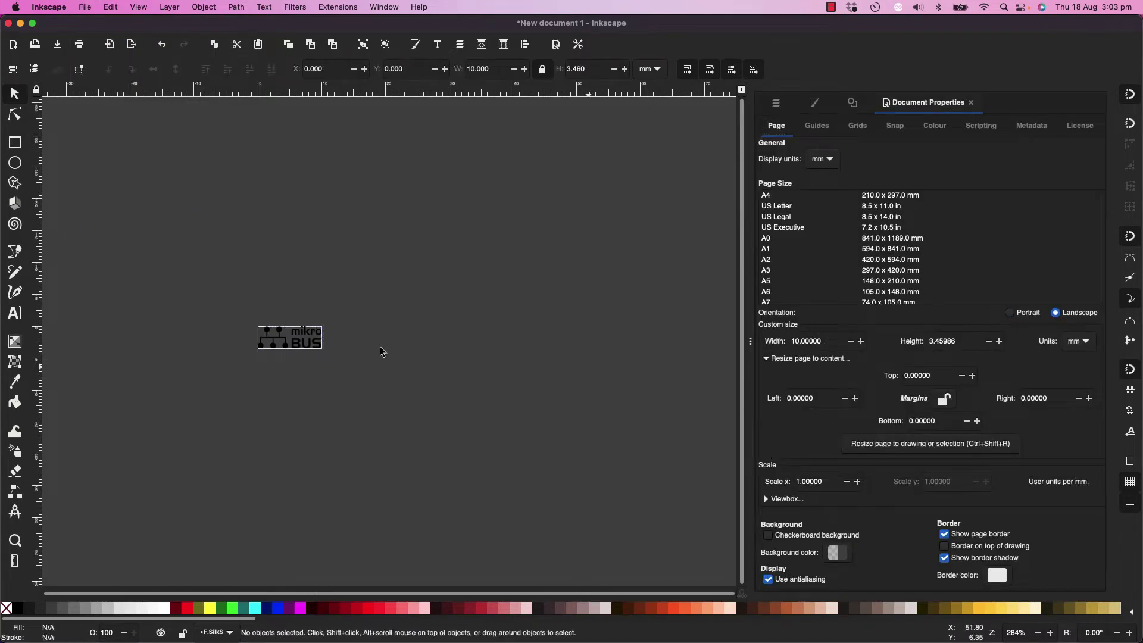
click(15, 540)
drag(251, 319, 344, 358)
Return to the Layers list and close the leftover KiCad export window.
click(775, 103)
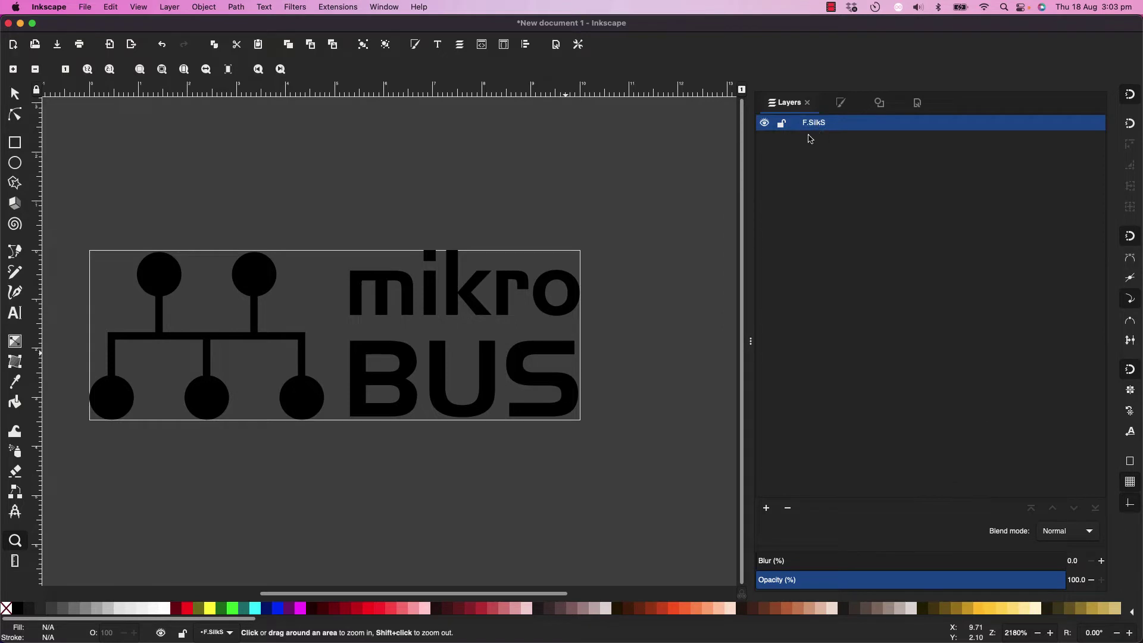
click(659, 227)
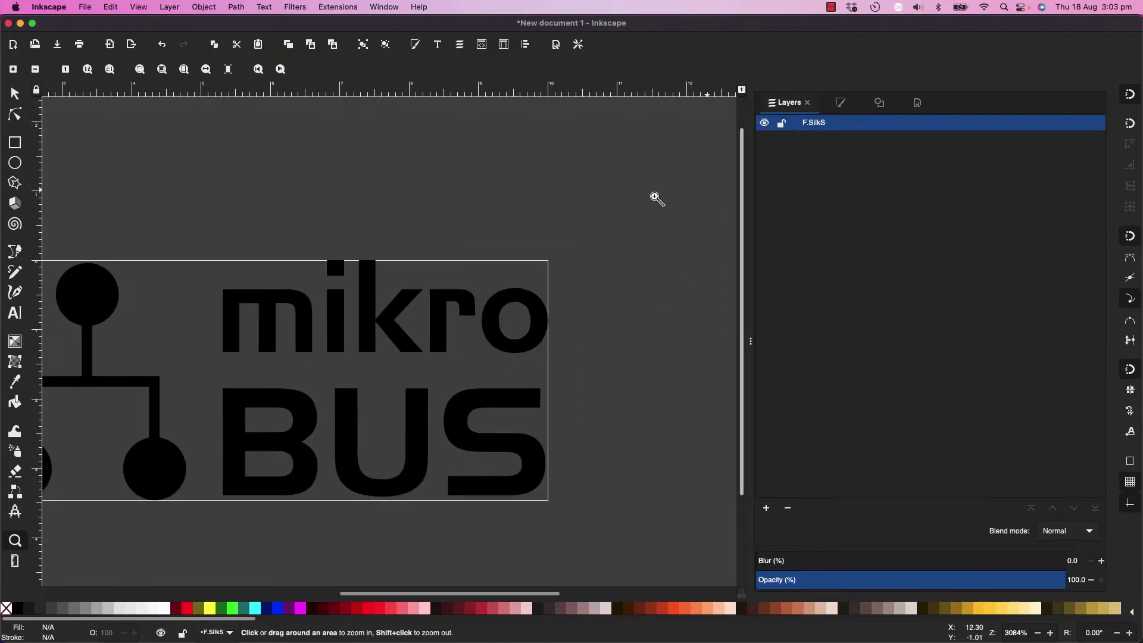
key(grave)
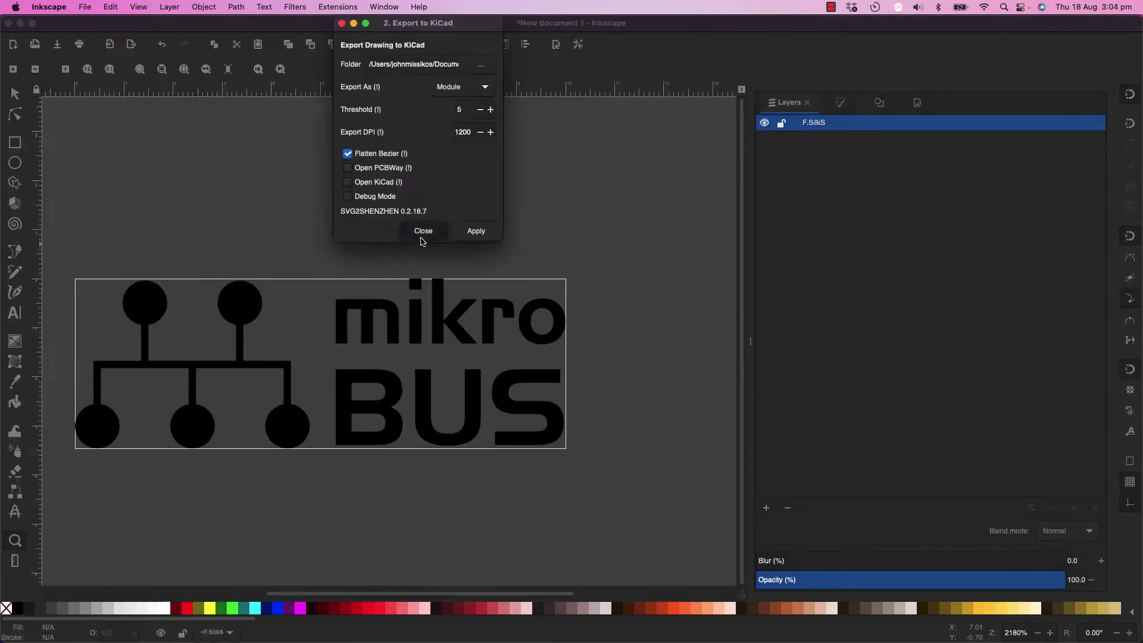
click(422, 231)
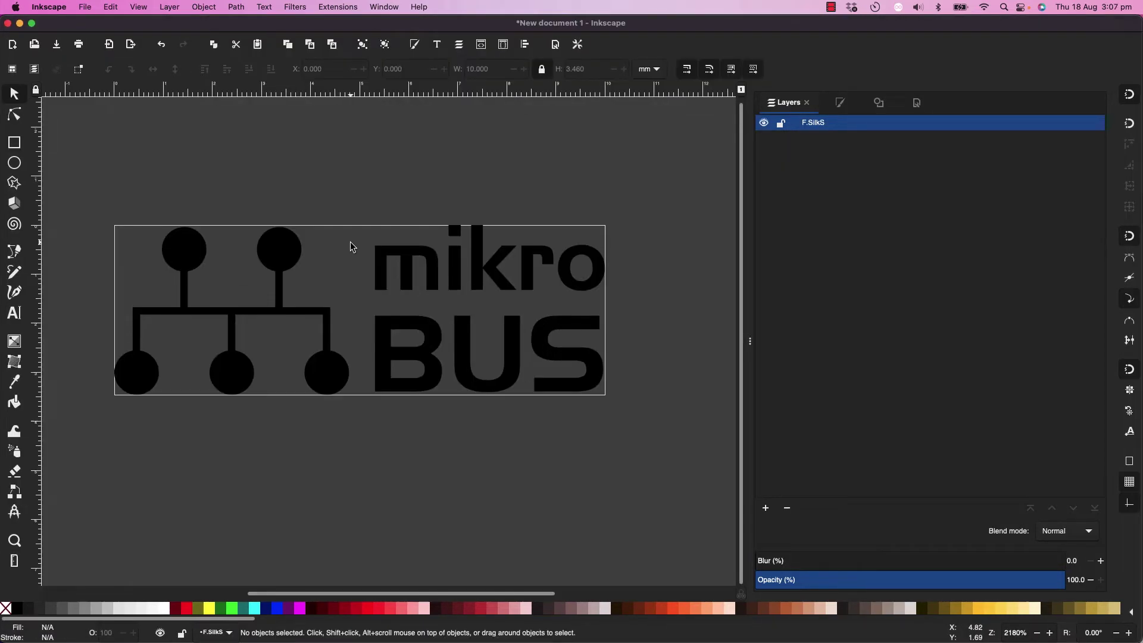
Start Save As and name the file mbus.svg in the sample folder.
click(85, 7)
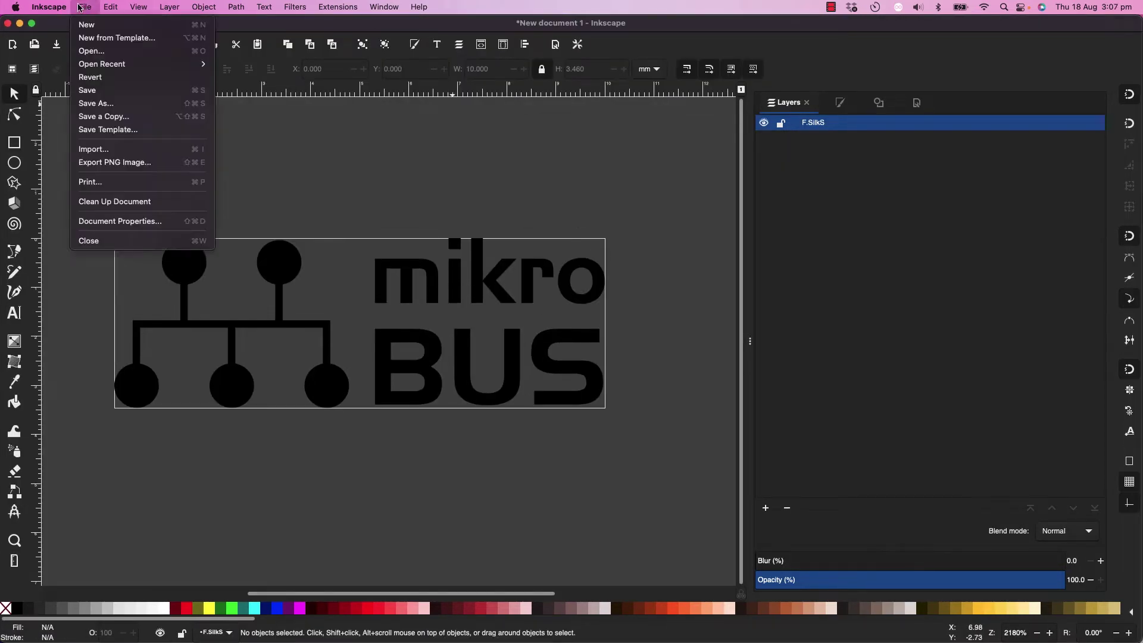
click(108, 91)
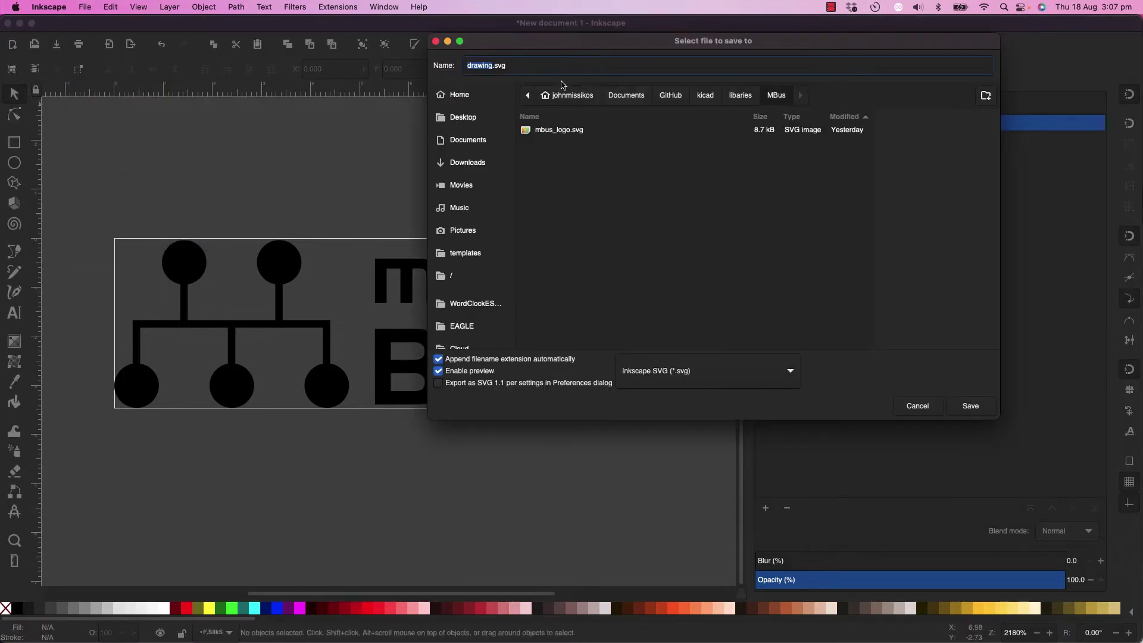
text(mbus)
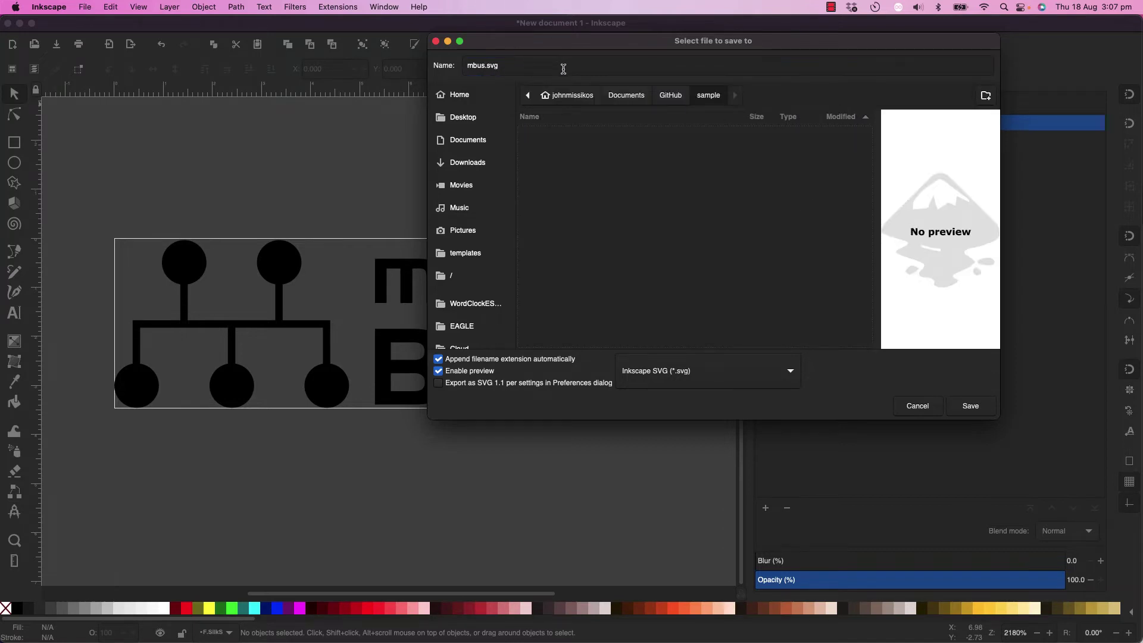
Save mbus.svg and export it with Svg2Shenzhen's Export to KiCad.
click(982, 412)
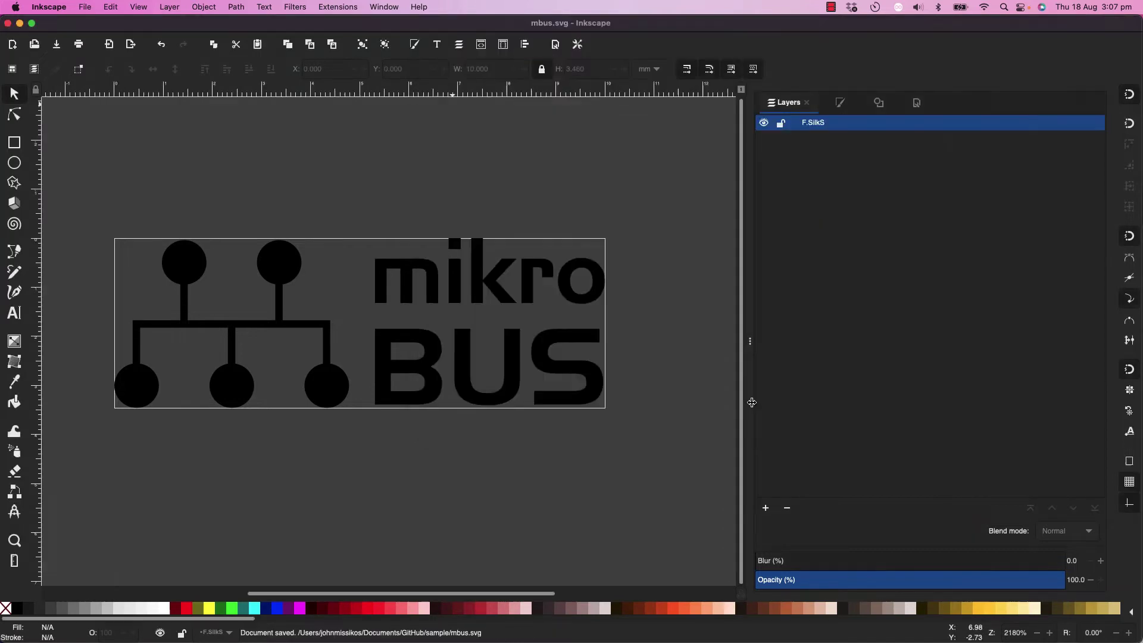
click(349, 9)
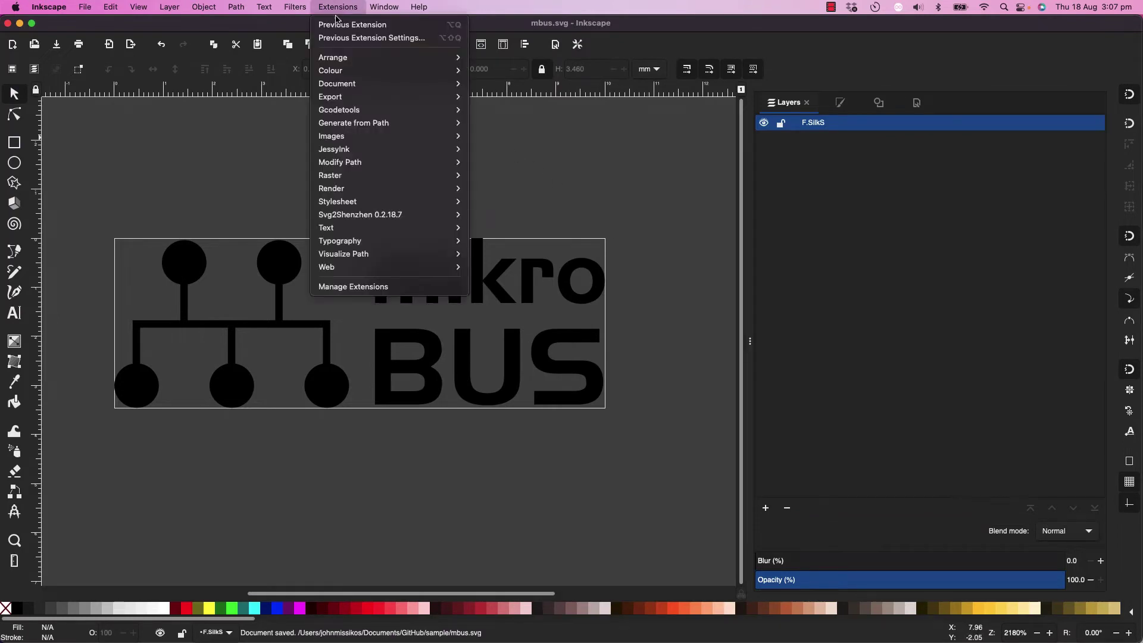
mouse_move(398, 222)
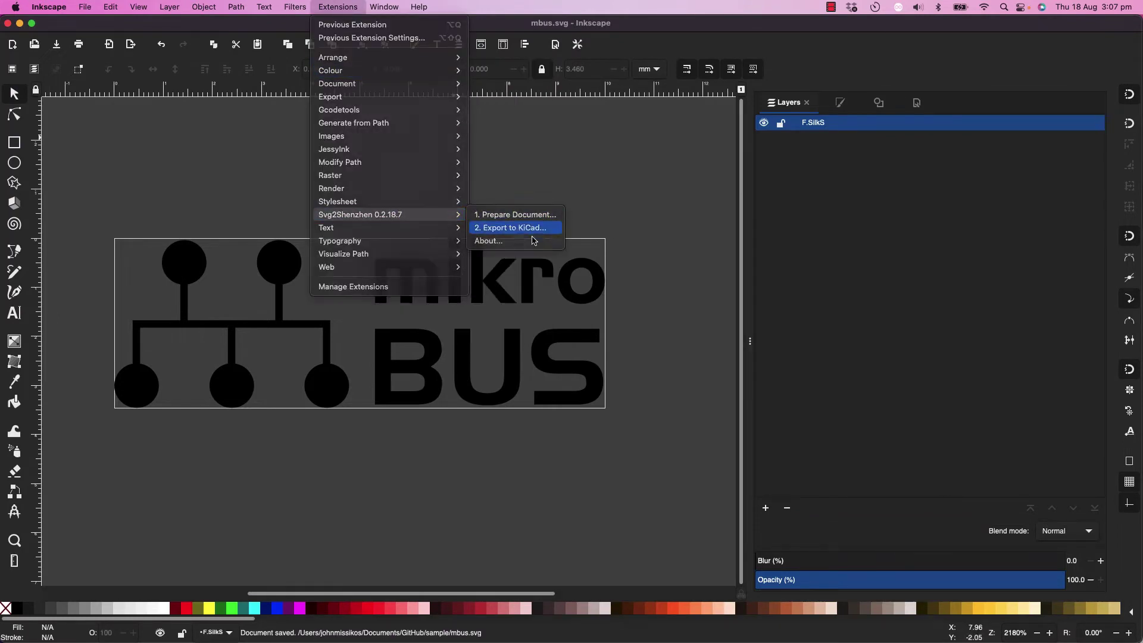
click(489, 227)
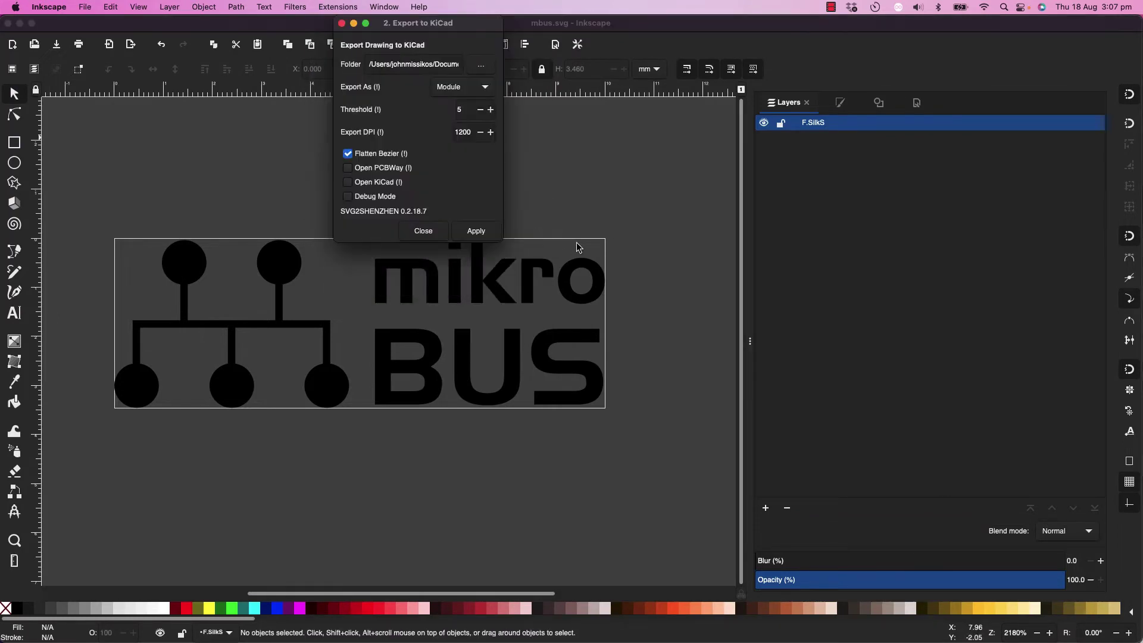
click(476, 232)
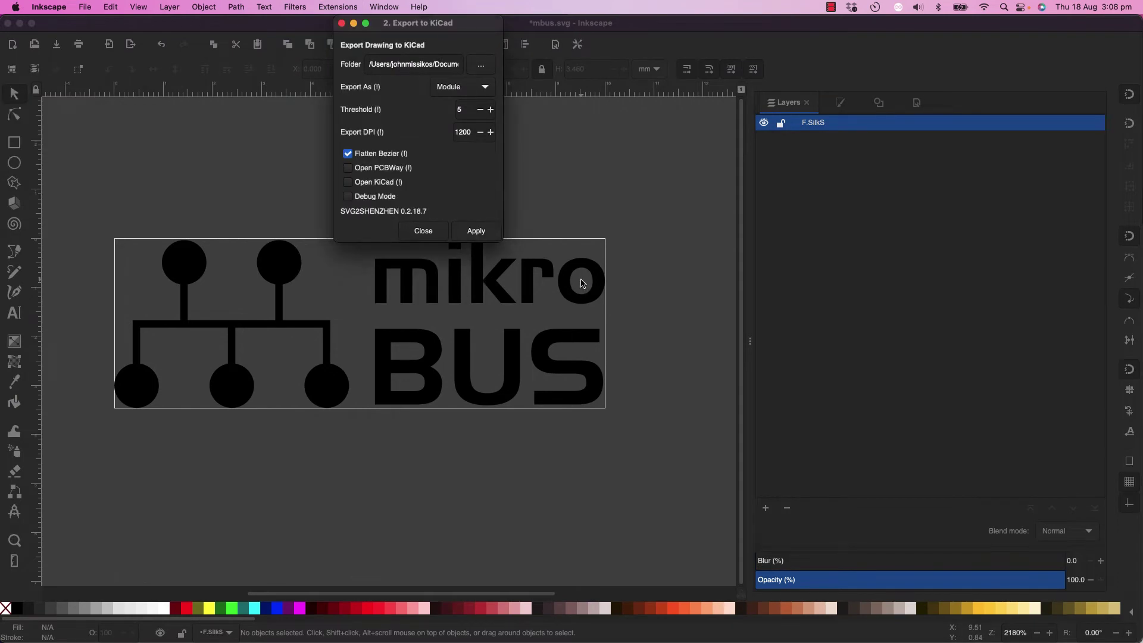
click(423, 231)
Check mbus.kicad_mod in the sample folder in Finder, then switch to the KiCad board.
mouse_move(383, 634)
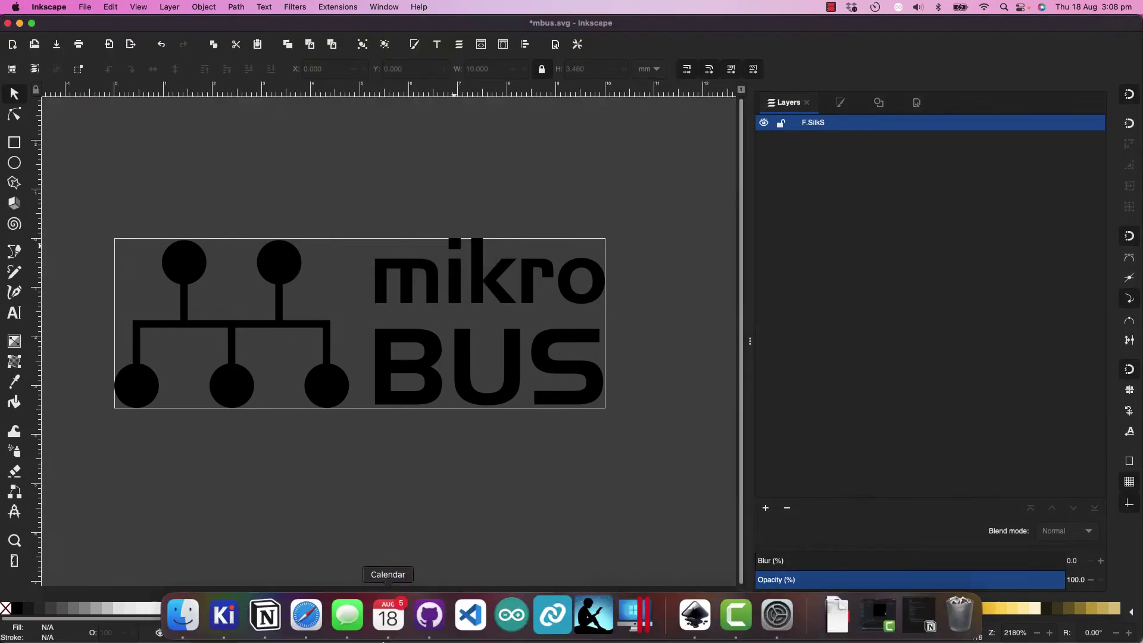
click(182, 615)
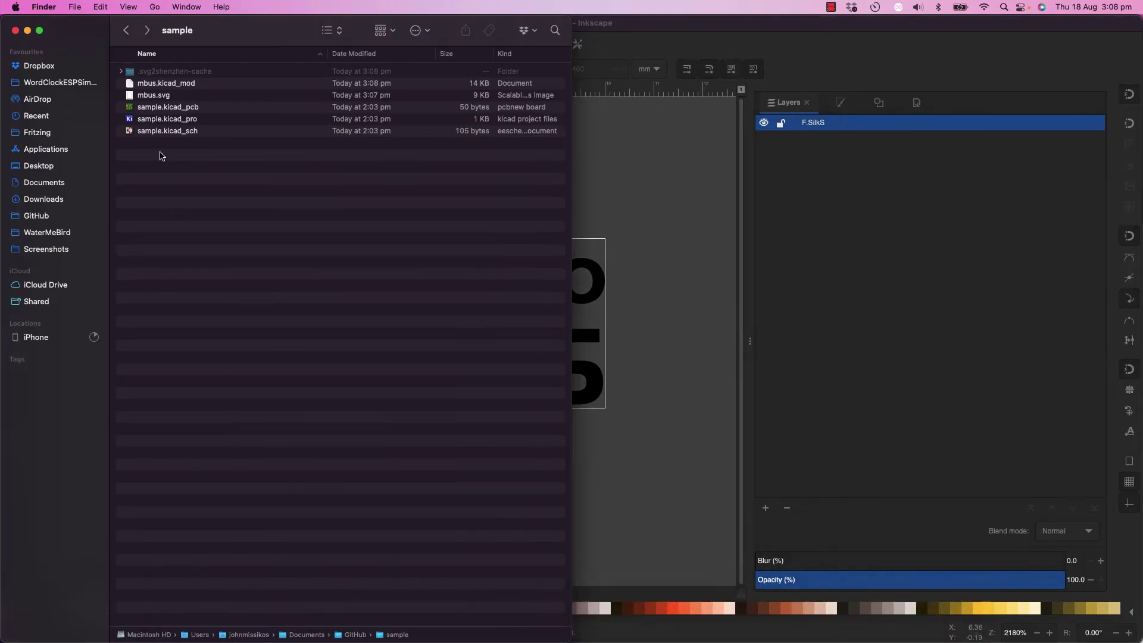
click(166, 96)
key(Up)
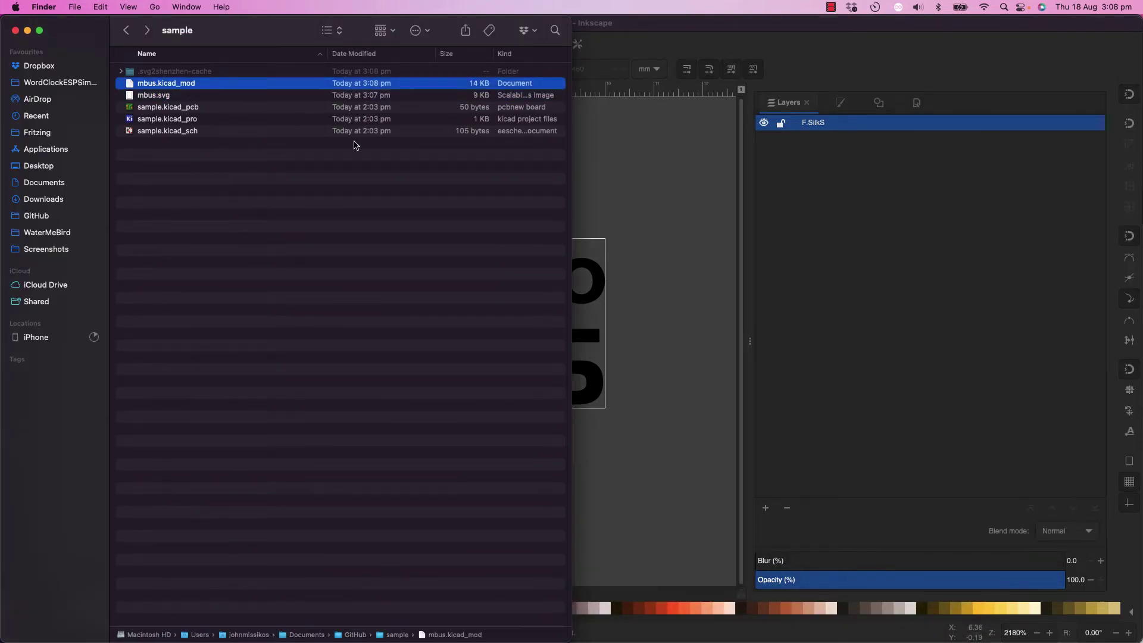
key(super+Tab)
key(Escape)
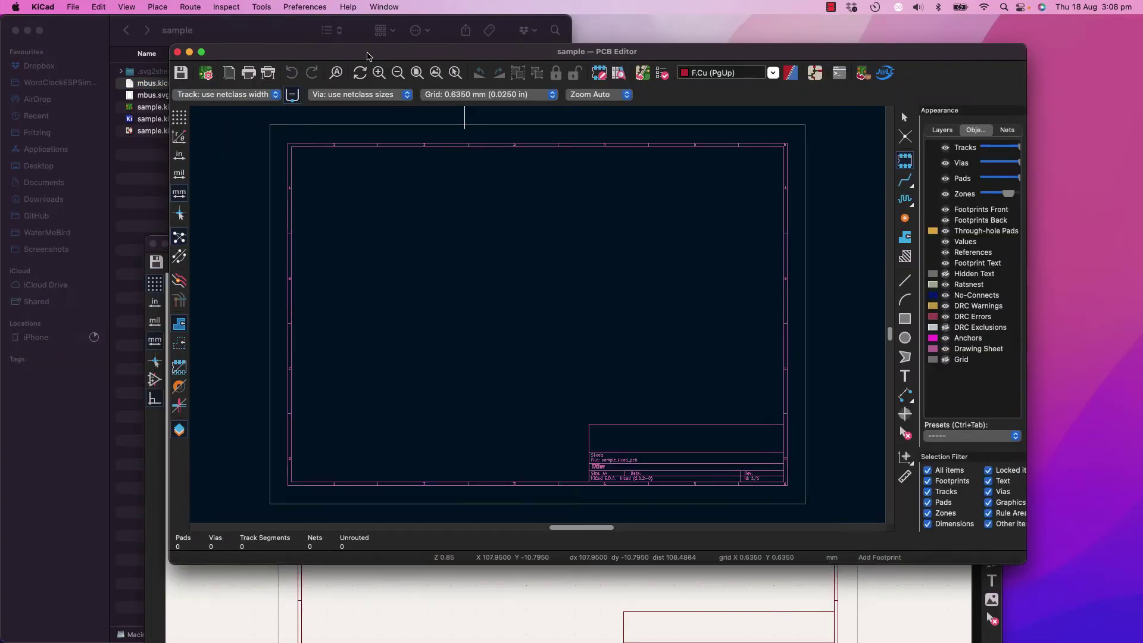
Add a footprint library nicknamed sample, with its path set to the sample project folder.
click(261, 7)
mouse_move(302, 5)
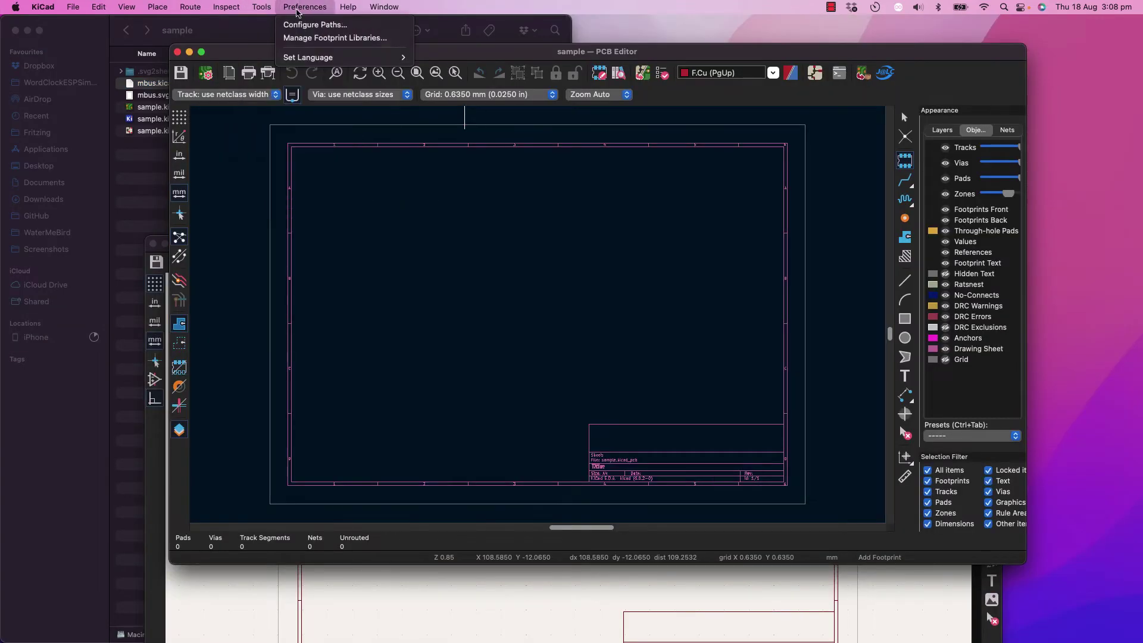
click(334, 38)
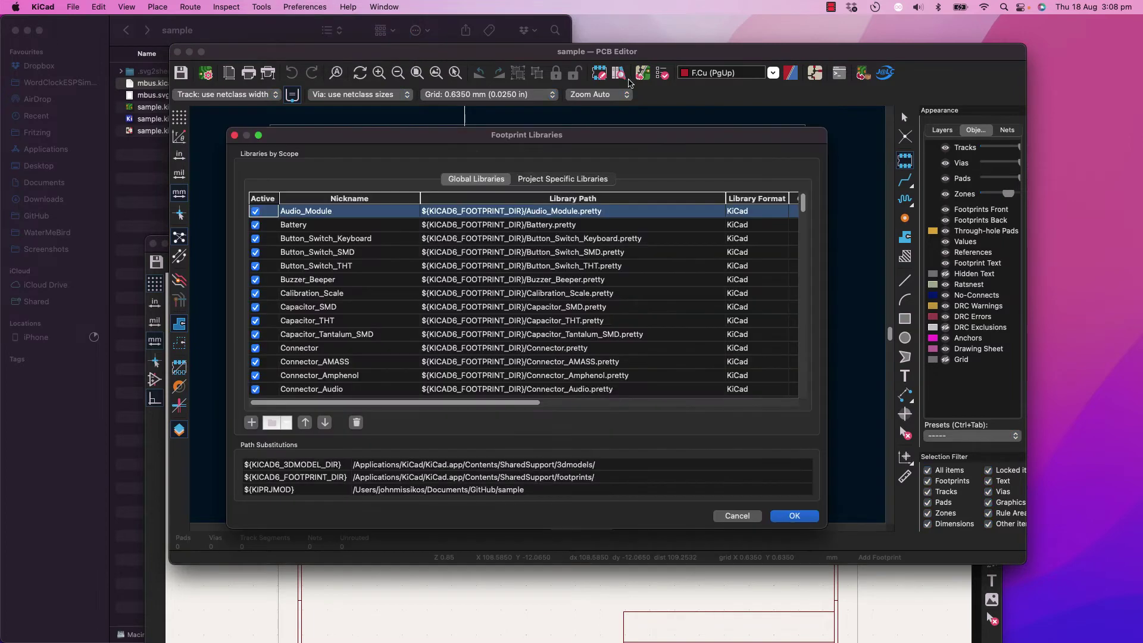
click(251, 423)
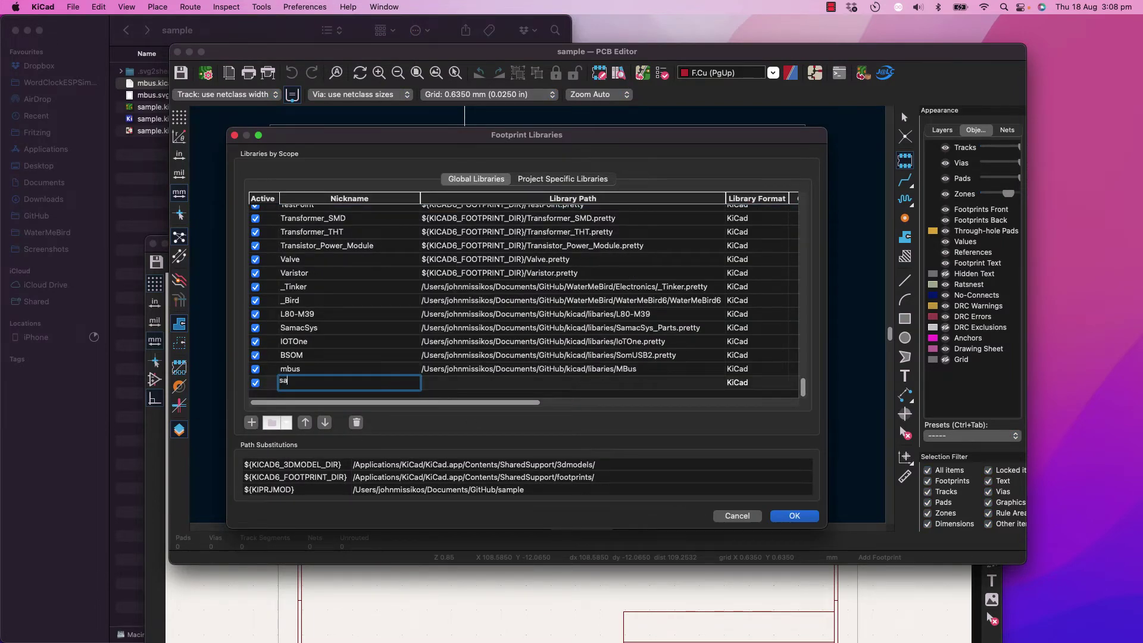
click(523, 384)
click(720, 383)
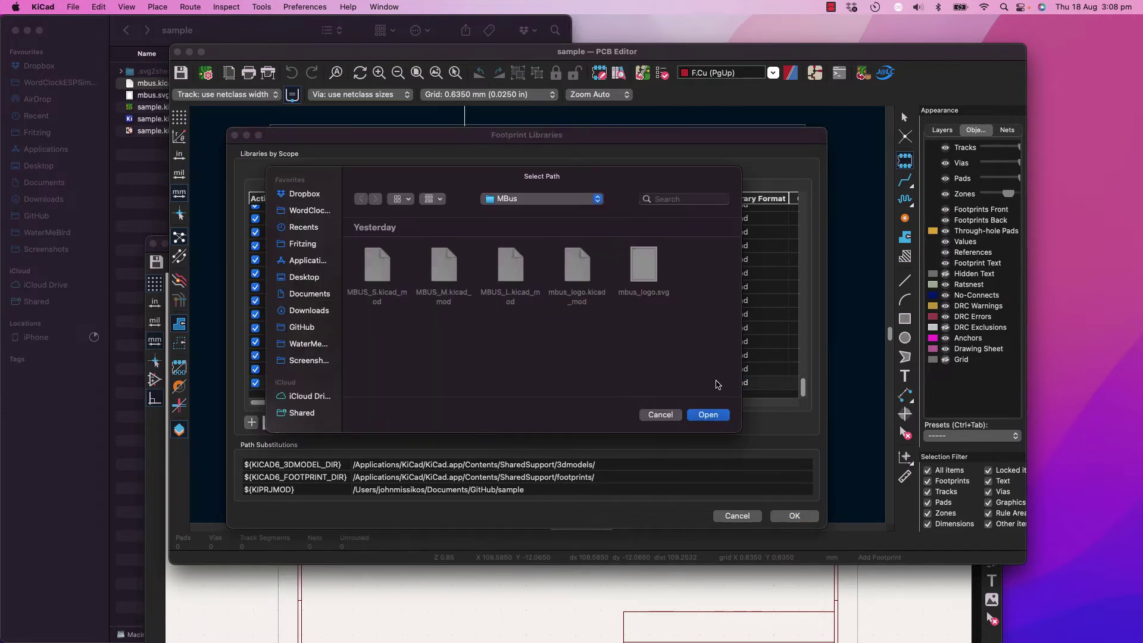
click(542, 198)
click(544, 217)
Finish adding the sample library, then place its mbus footprint on the board.
click(708, 414)
click(793, 516)
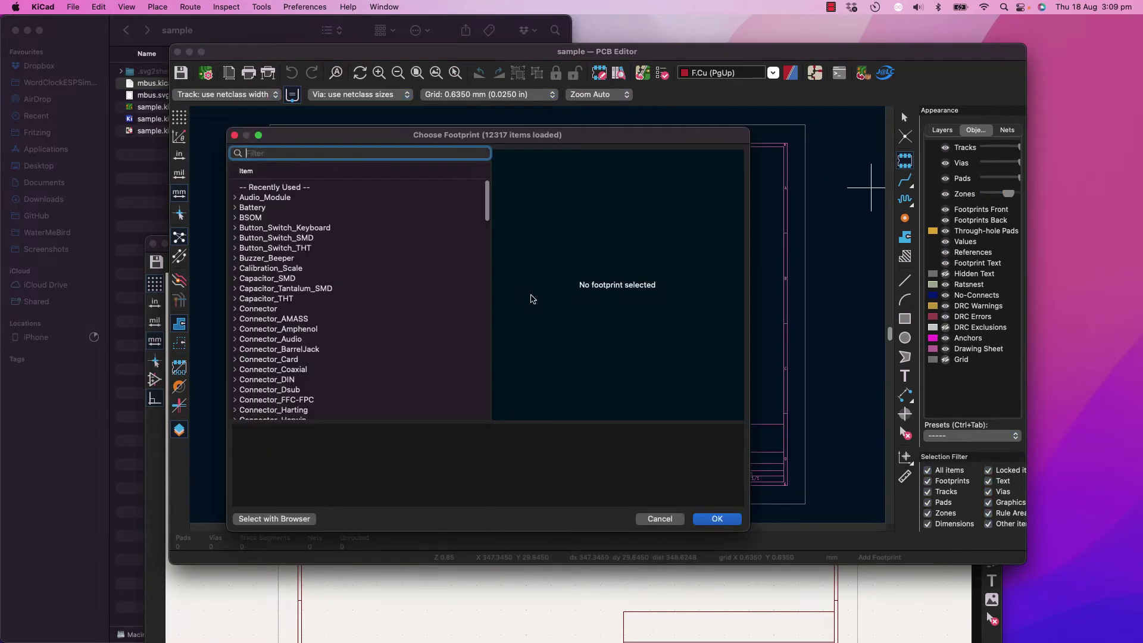
text(sample)
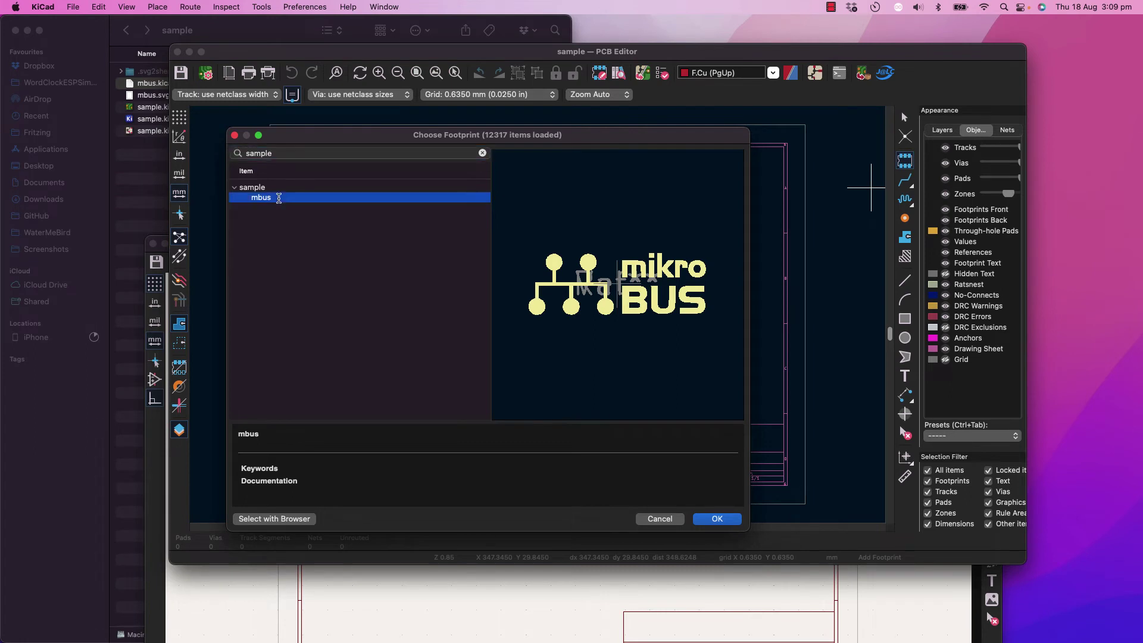
double_click(278, 197)
click(551, 318)
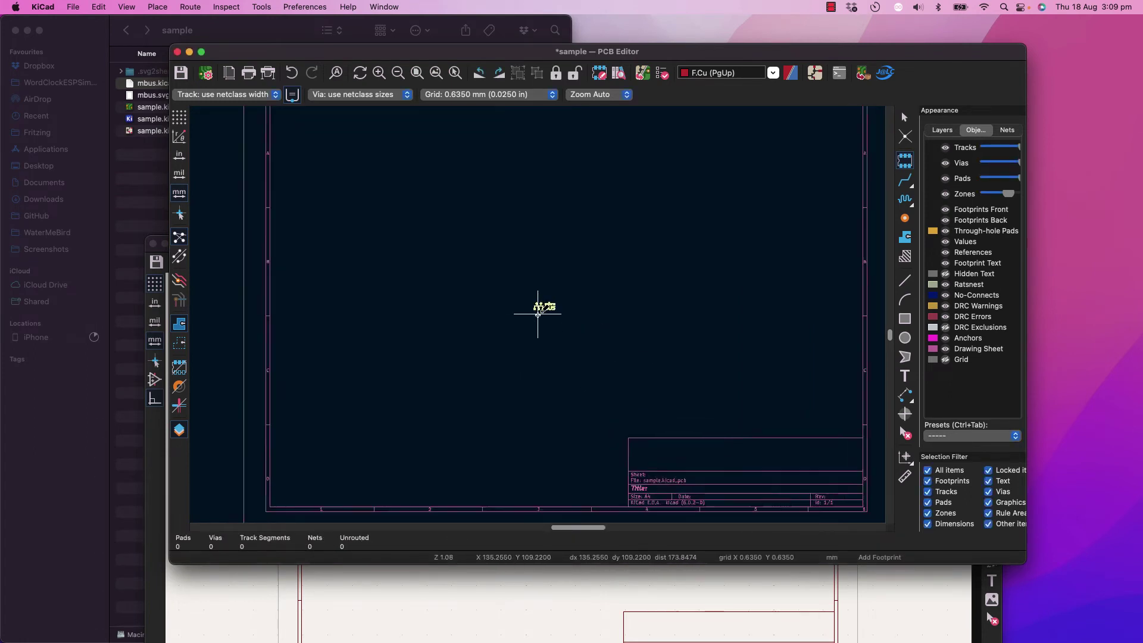
scroll(538, 314, up, 8)
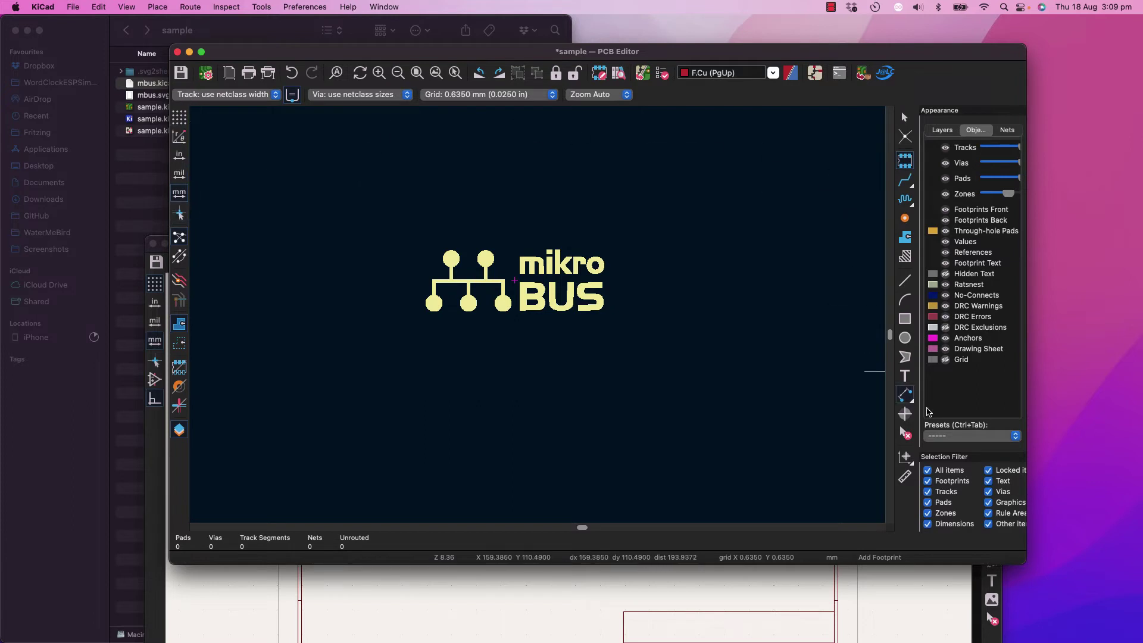
Measure the logo's width with the Measure tool, about 10.160 mm.
click(906, 476)
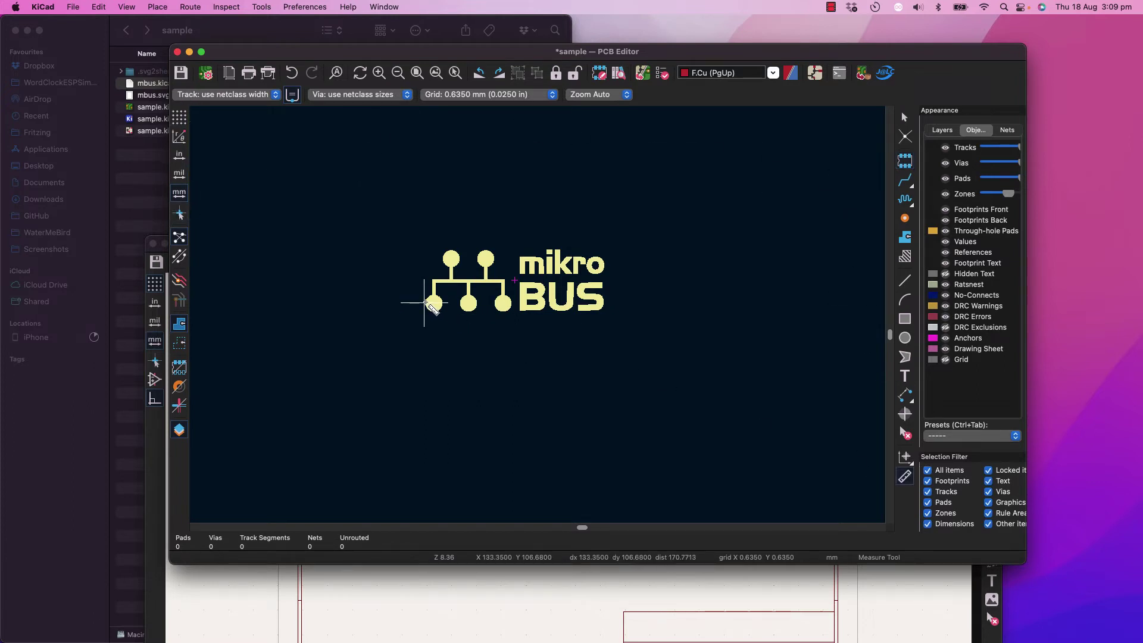
click(424, 303)
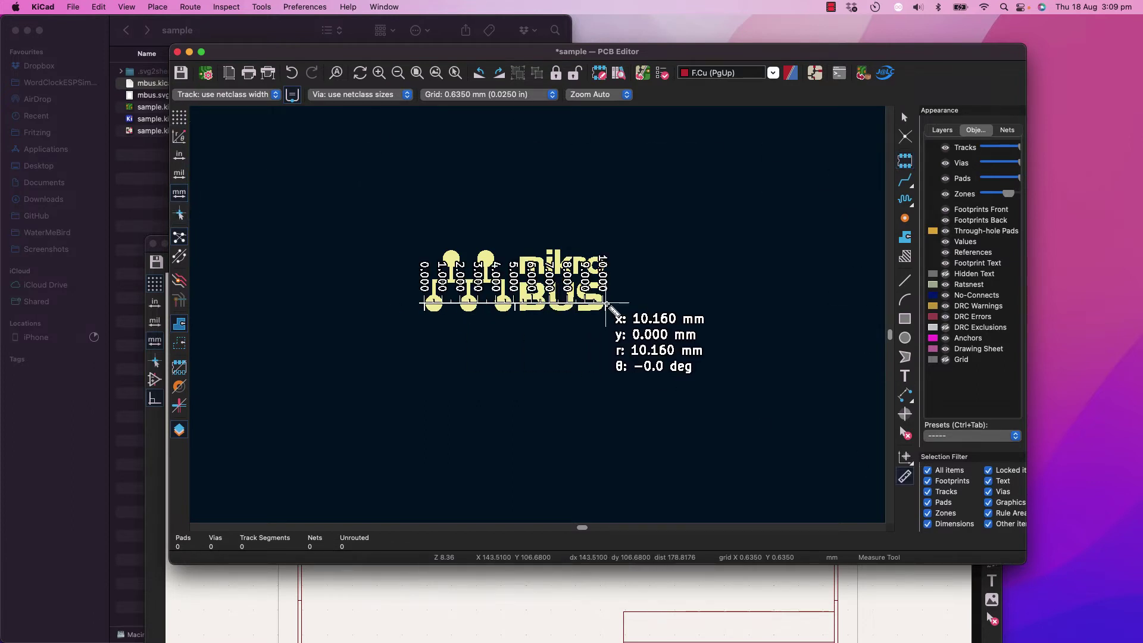
key(Escape)
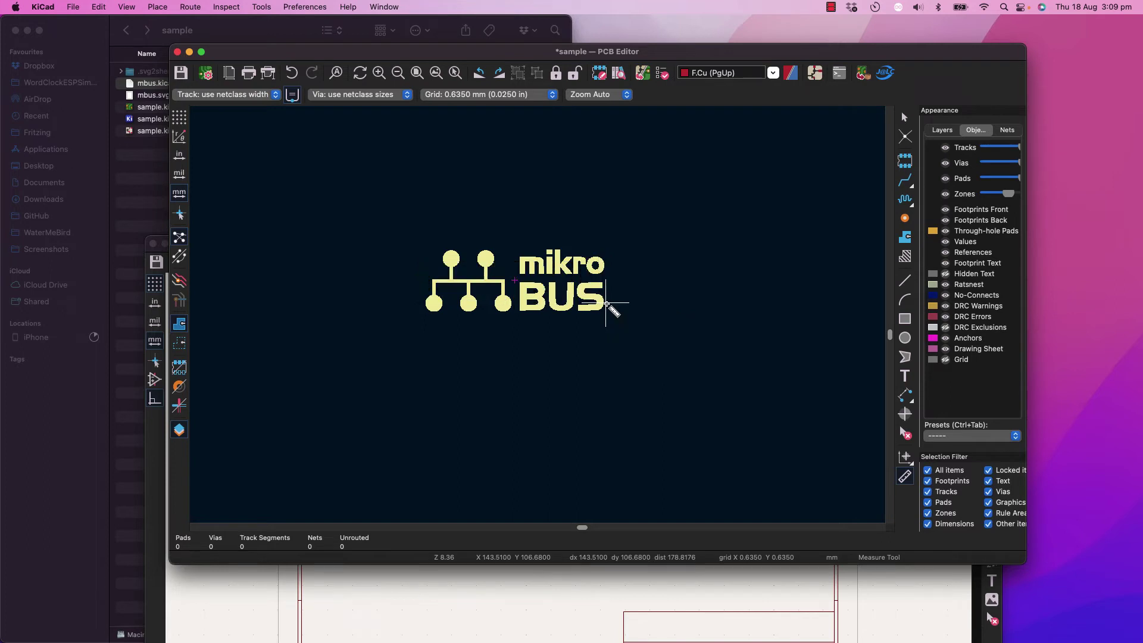
key(Escape)
scroll(770, 280, down, 2)
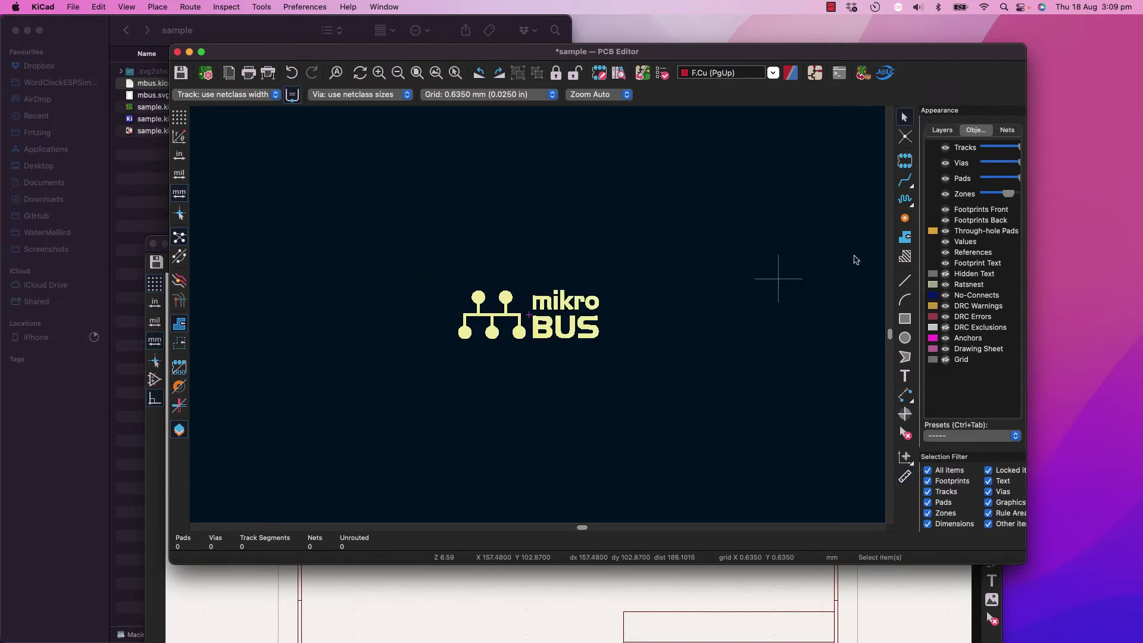
Draw a 15.875 × 11.43 mm rectangle around the logo.
click(906, 318)
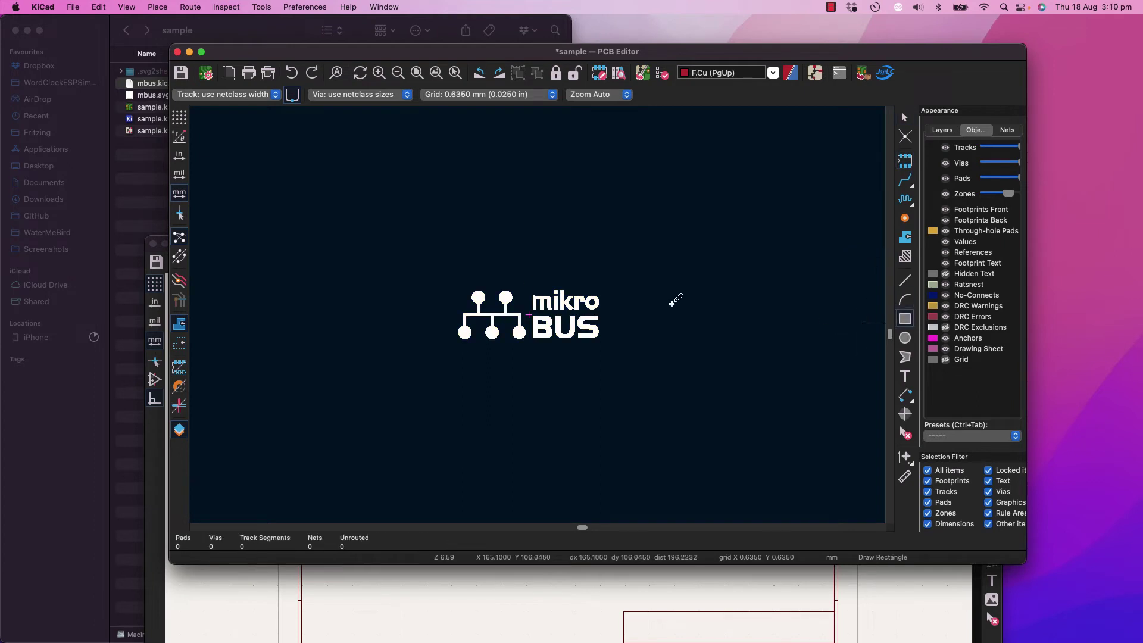
click(422, 243)
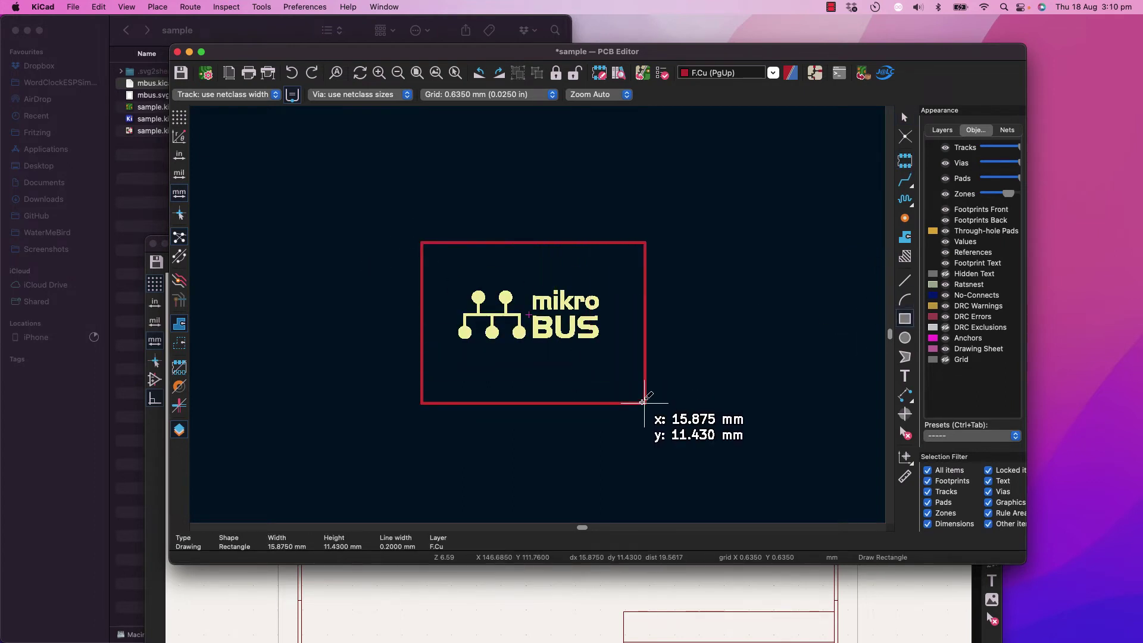
click(646, 404)
key(Escape)
key(Escape)
click(649, 352)
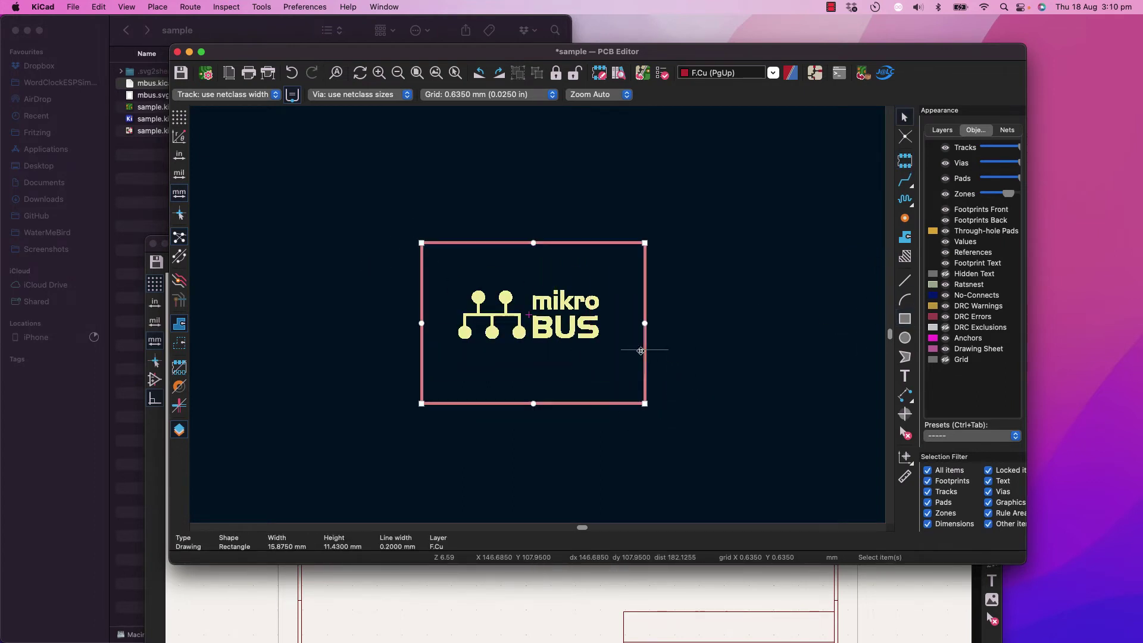
key(Escape)
Move the rectangle onto the Edge.Cuts layer in its properties.
click(645, 352)
double_click(645, 352)
click(675, 311)
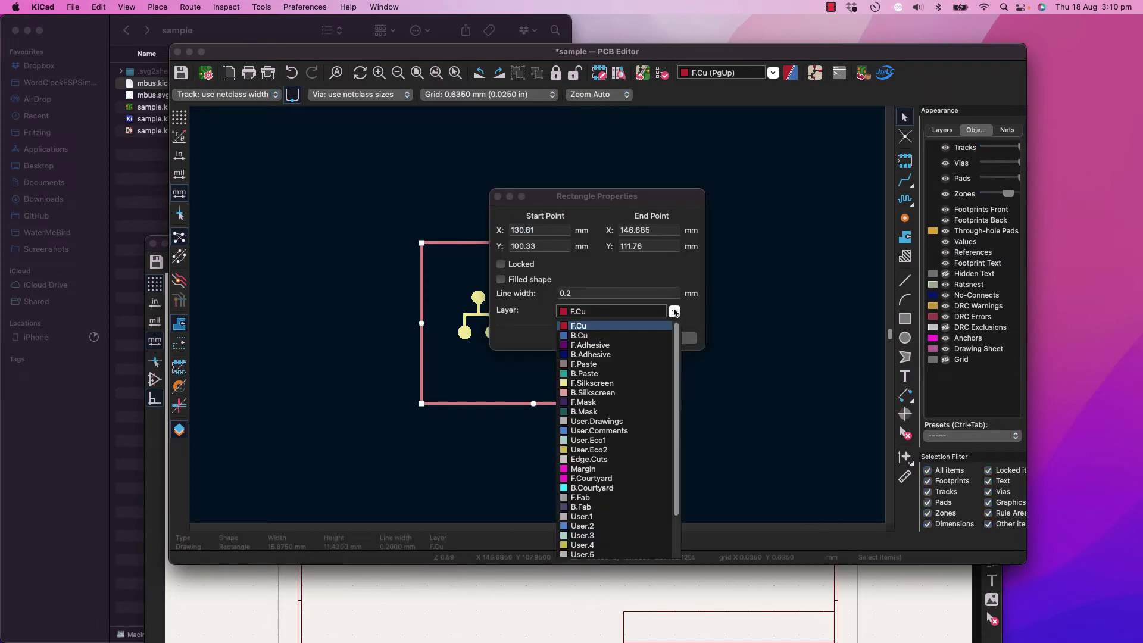
click(590, 459)
click(683, 338)
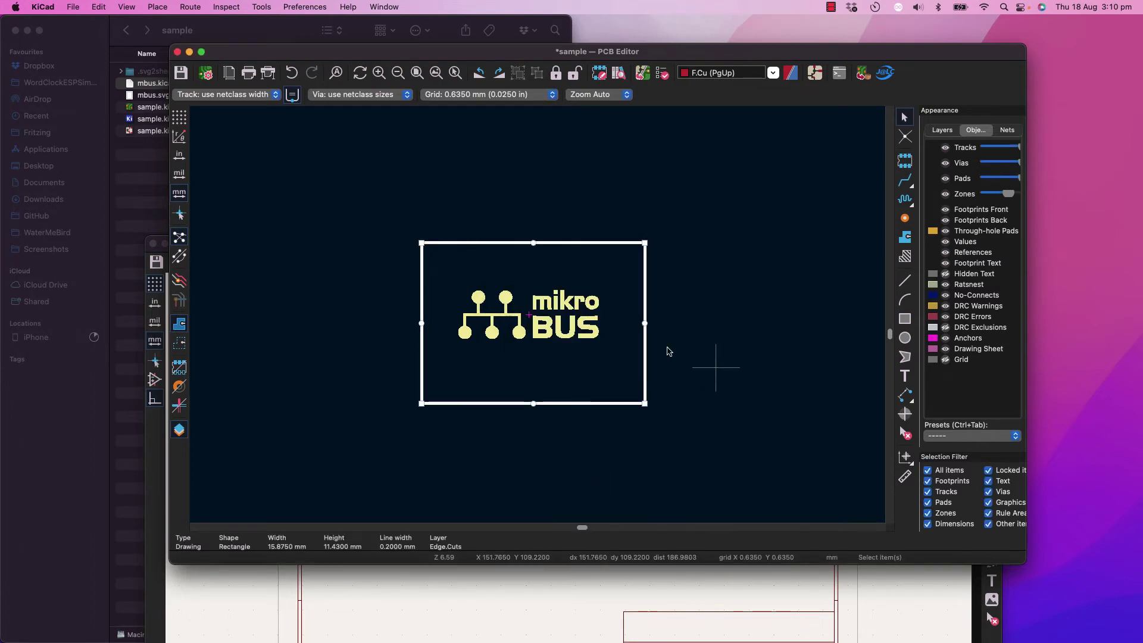
click(469, 158)
click(120, 7)
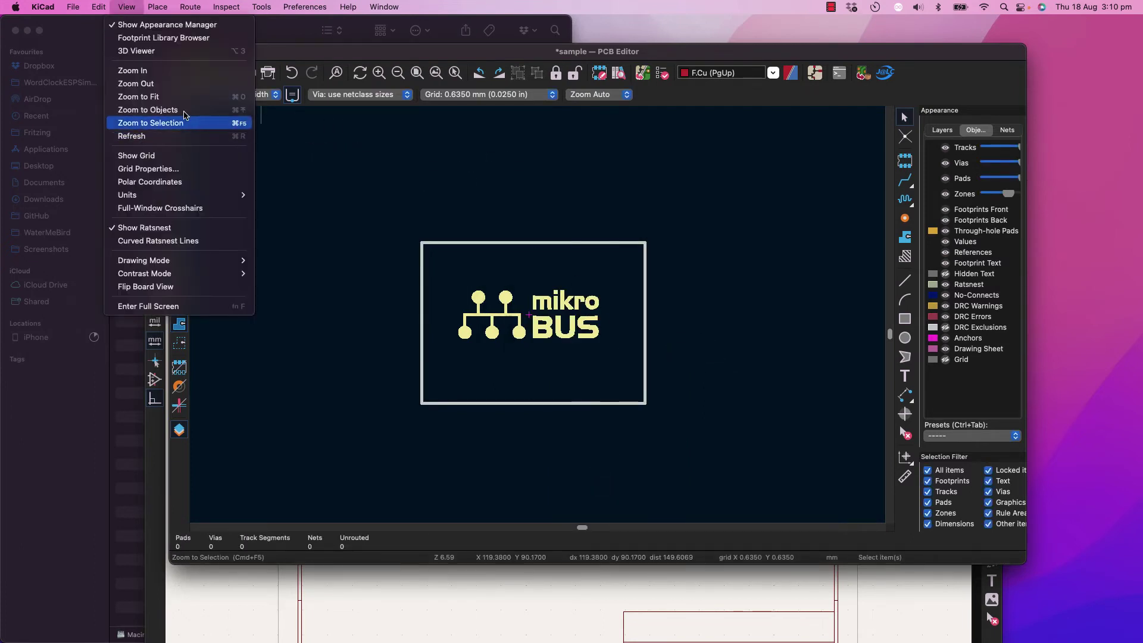
click(143, 46)
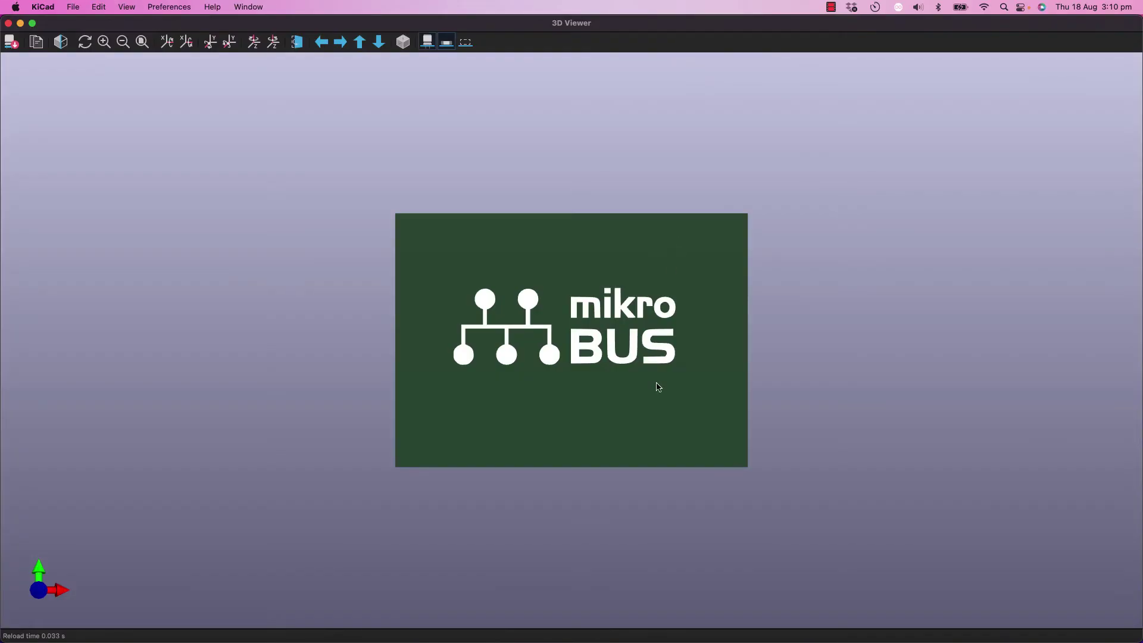
drag(659, 387, 645, 343)
scroll(645, 342, up, 5)
scroll(643, 342, down, 3)
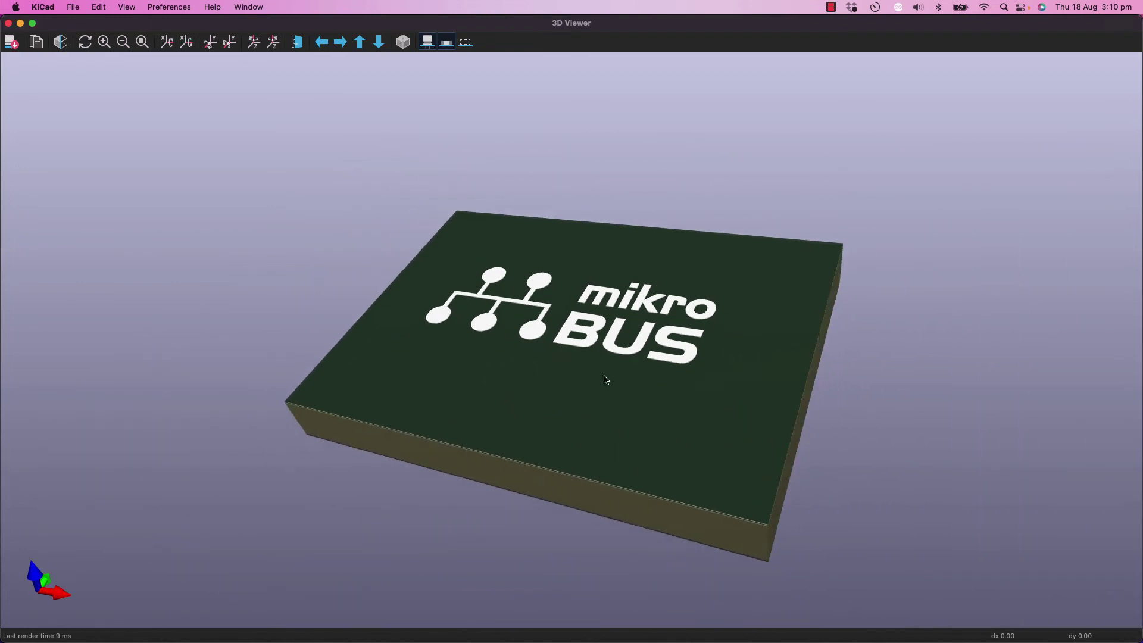
drag(605, 378, 810, 373)
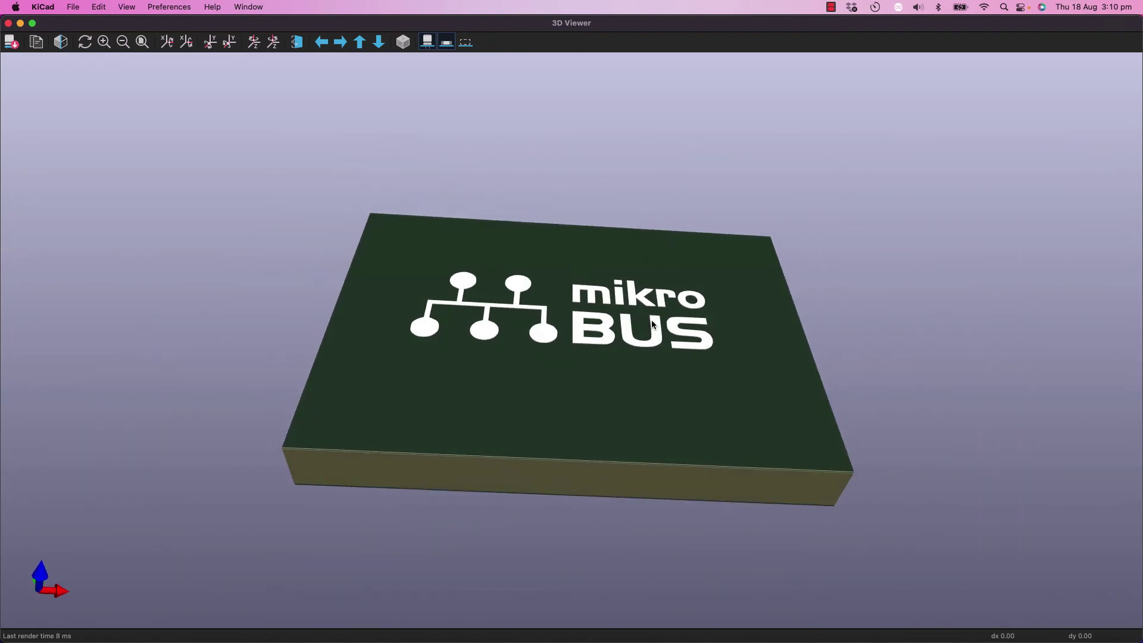
scroll(598, 334, up, 5)
scroll(637, 340, down, 1)
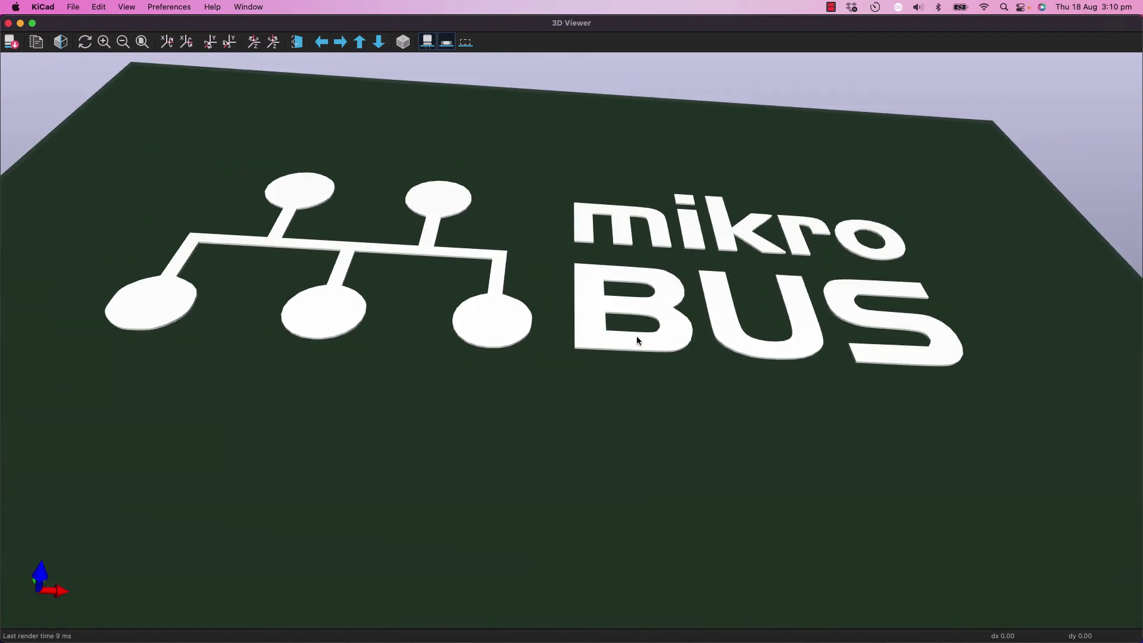
click(8, 25)
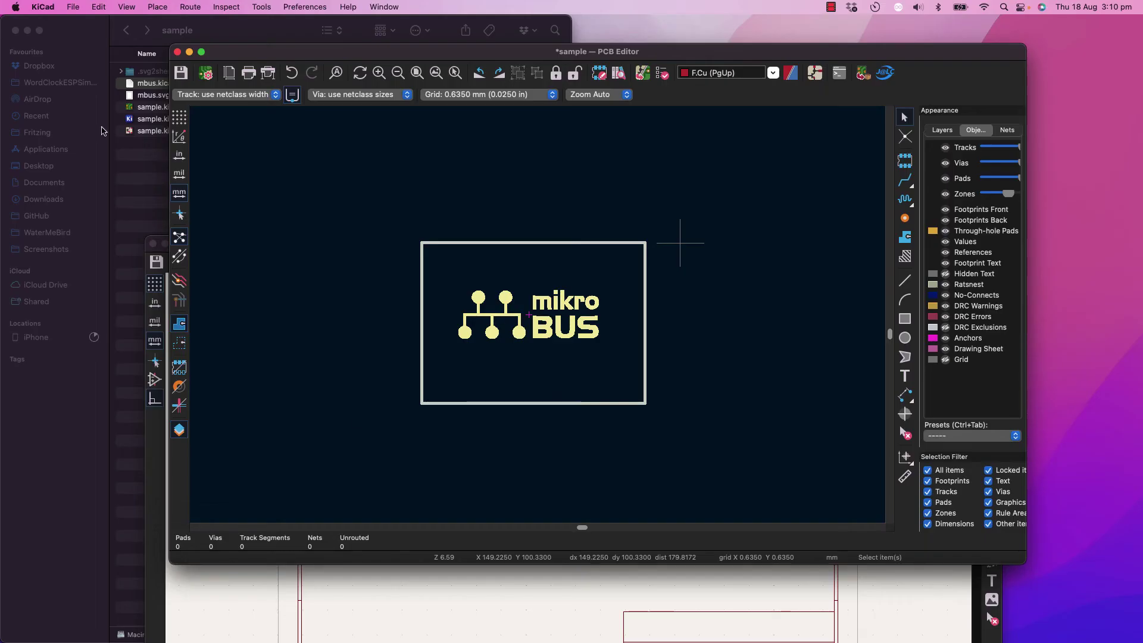
Run Update PCB from Schematic, which removes the logo footprint, then switch to the project manager.
click(642, 74)
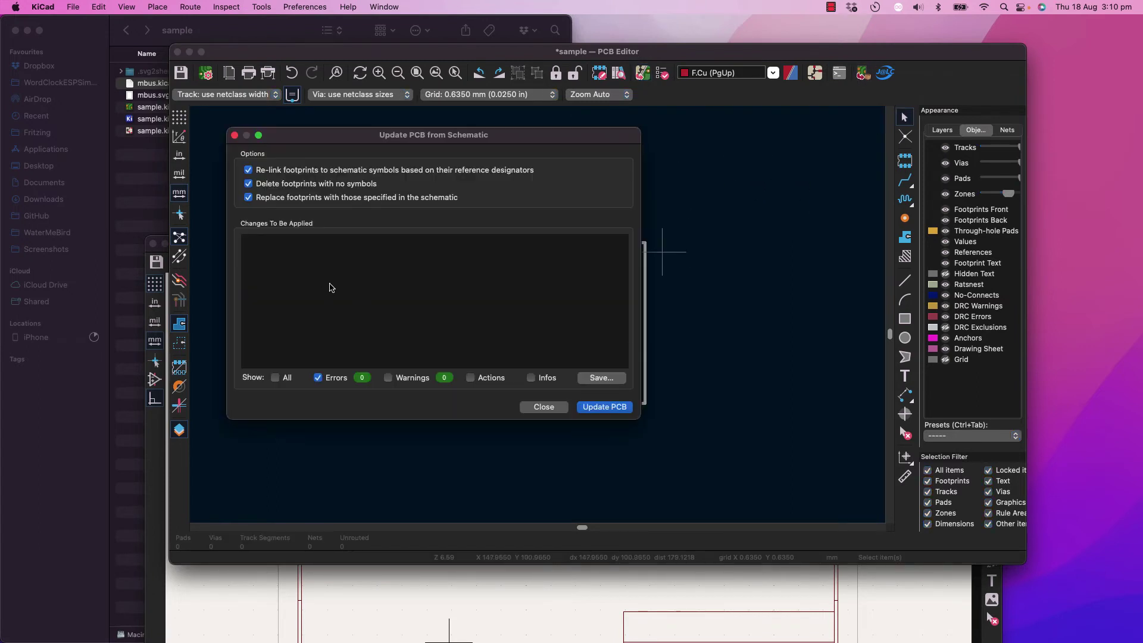
click(604, 407)
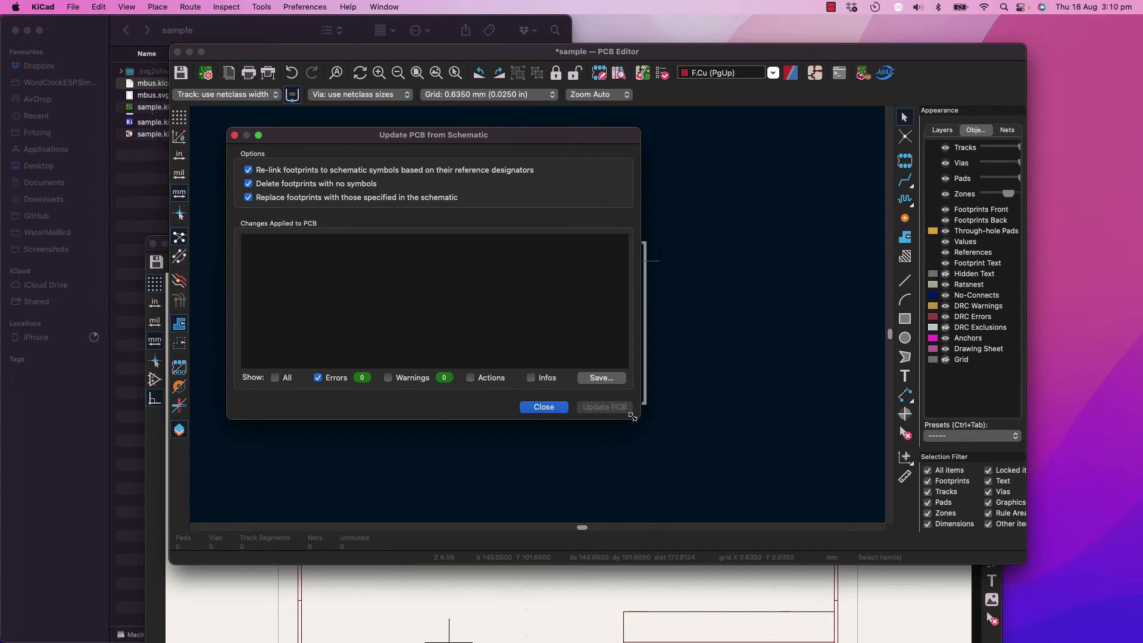
click(544, 408)
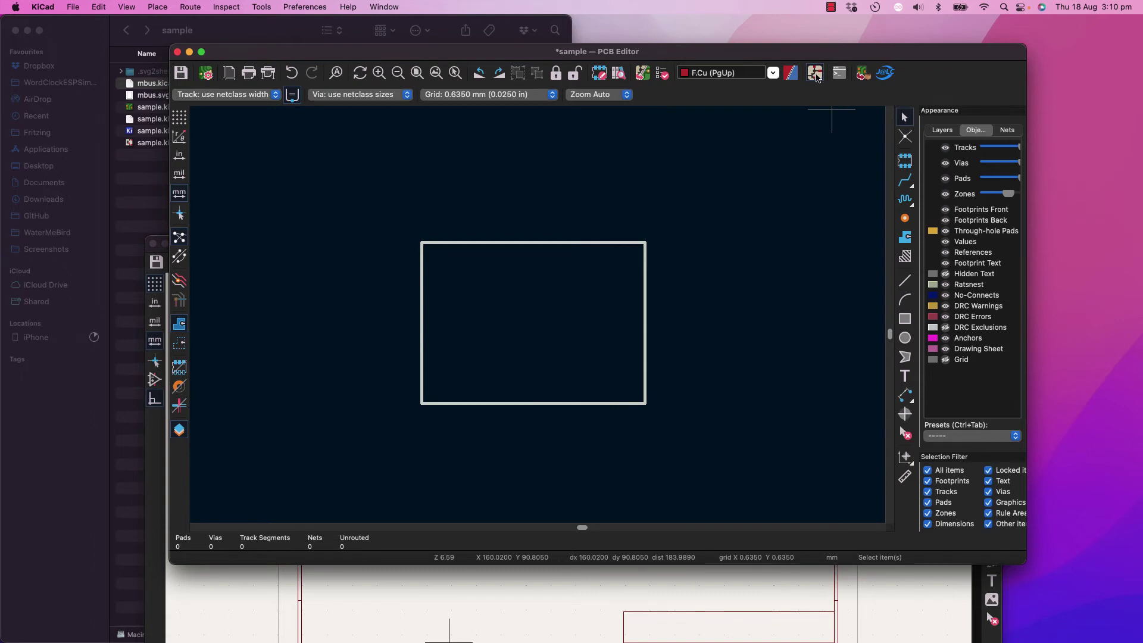
click(815, 73)
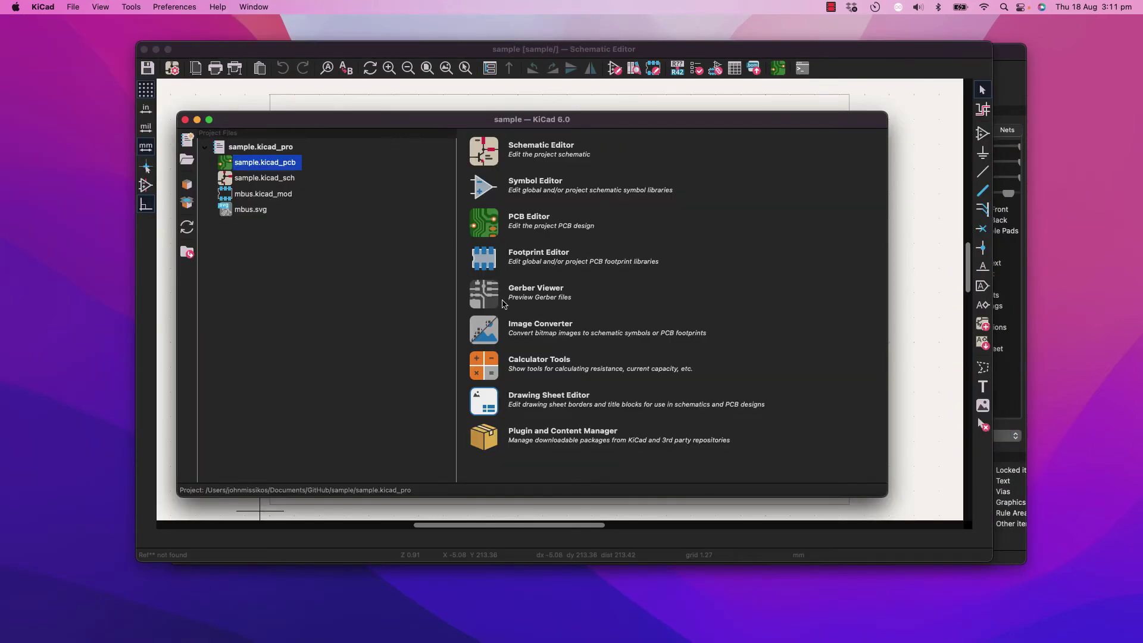
In the Symbol Editor, create a project-only symbol library named sample in the project folder.
click(475, 199)
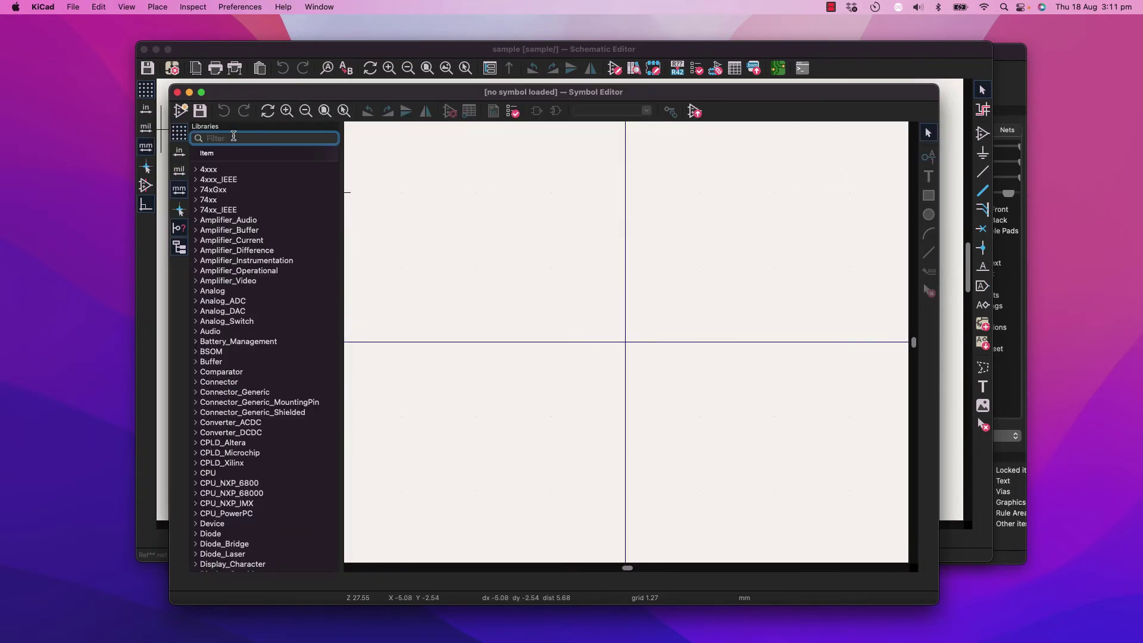
text(sample)
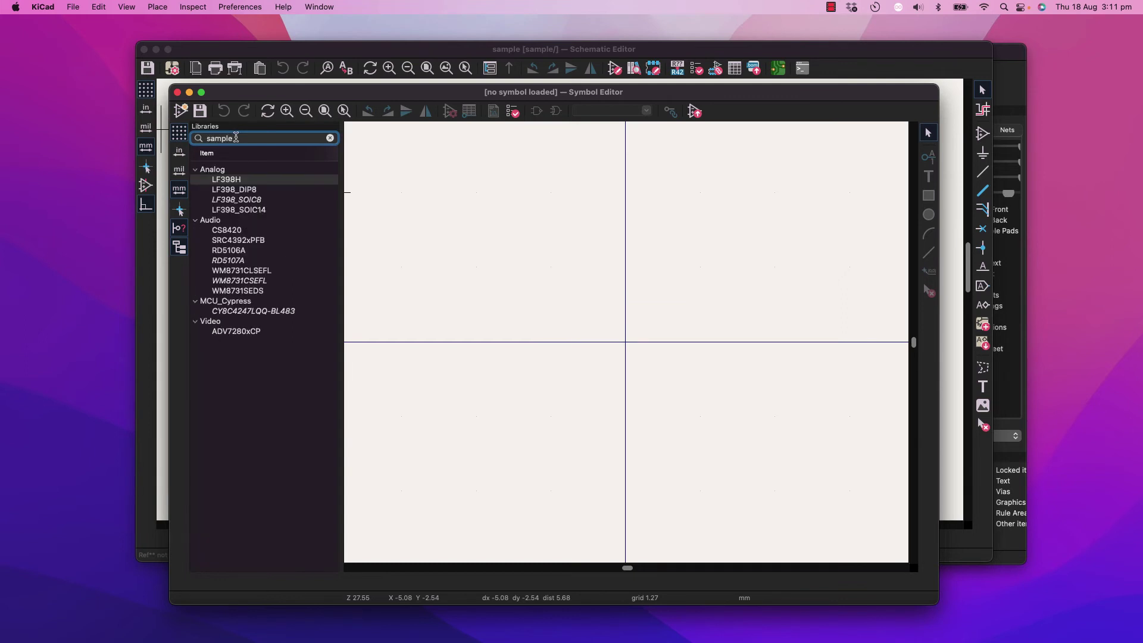
click(331, 139)
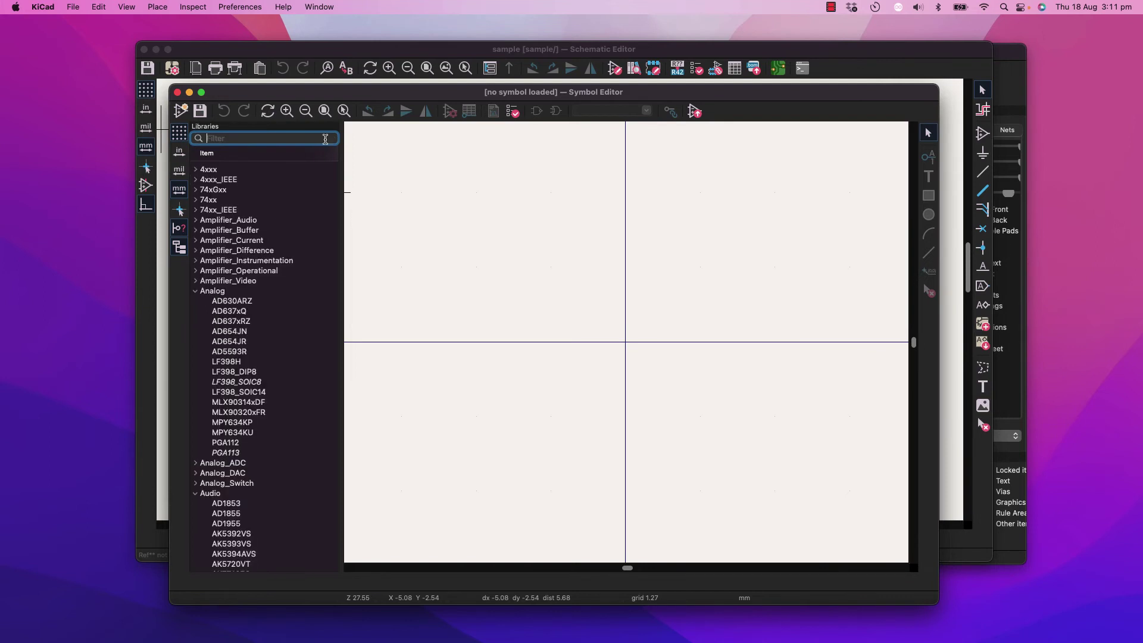
click(73, 6)
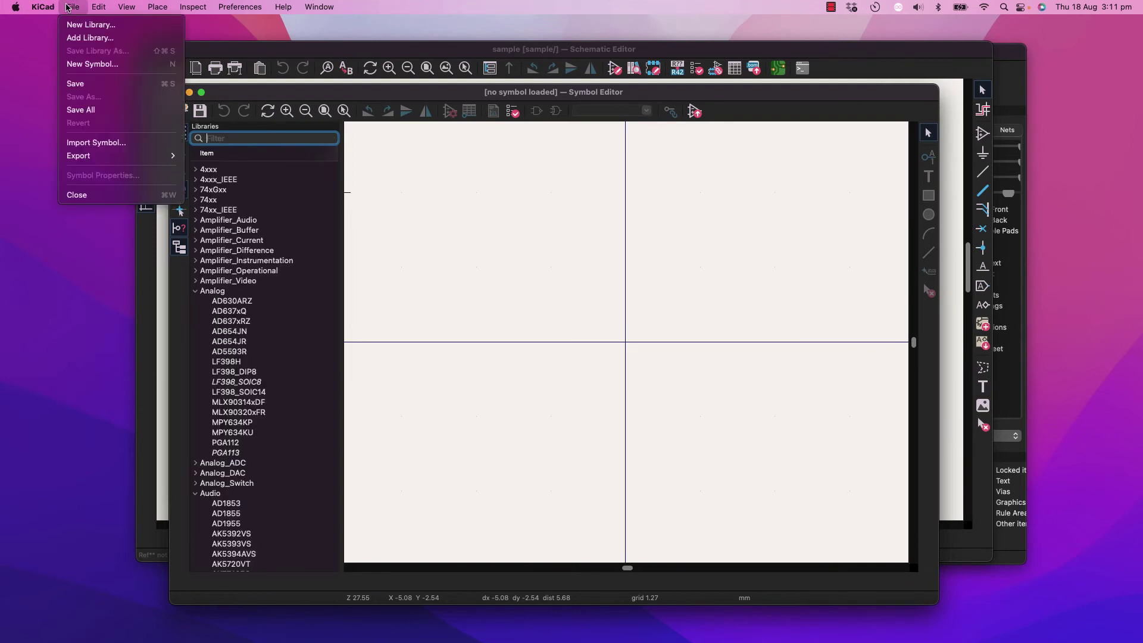
click(97, 37)
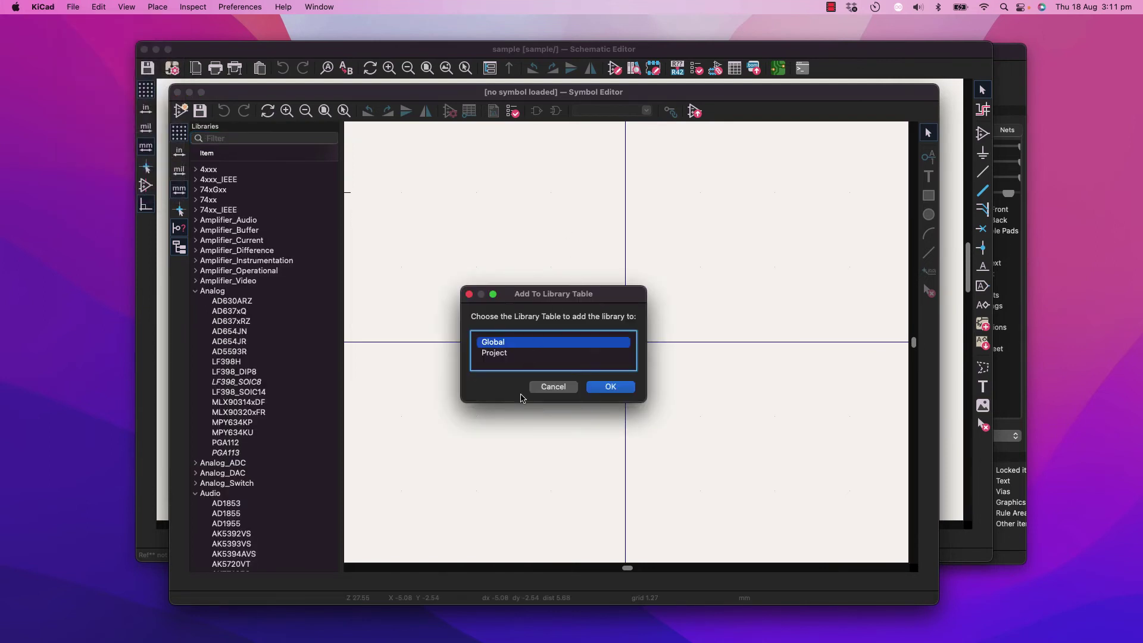
click(511, 358)
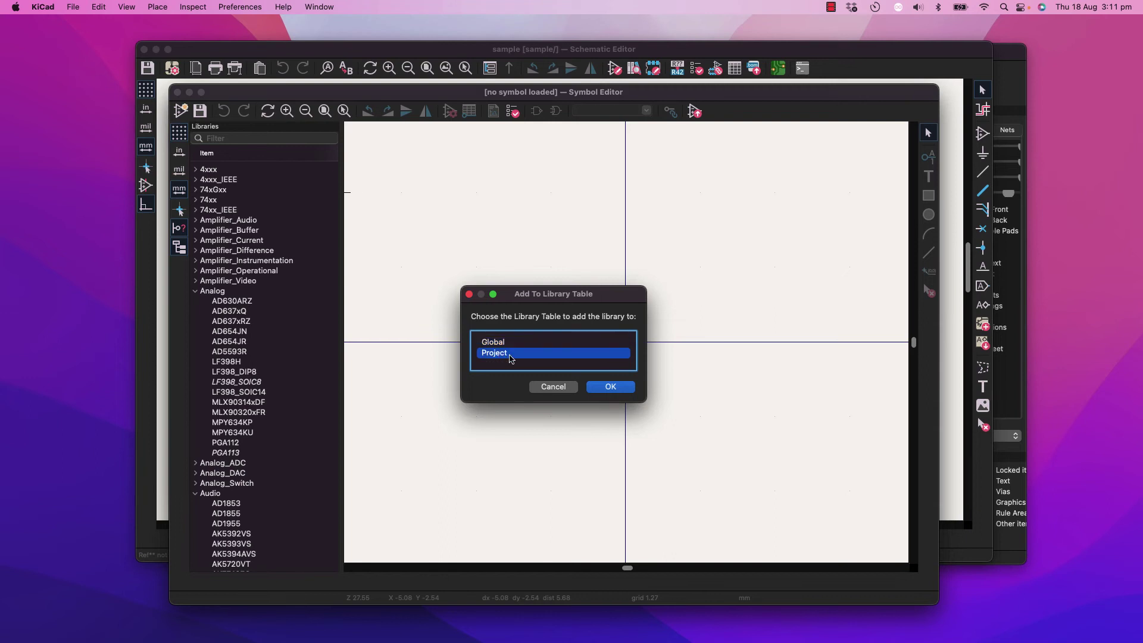
click(631, 392)
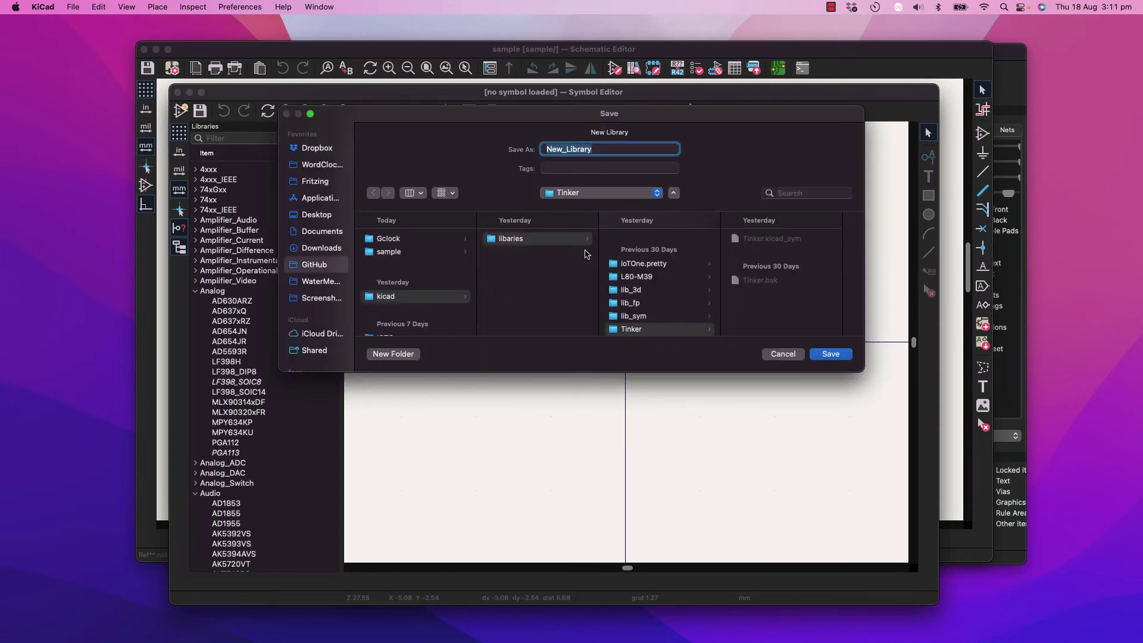
text(sample)
click(398, 251)
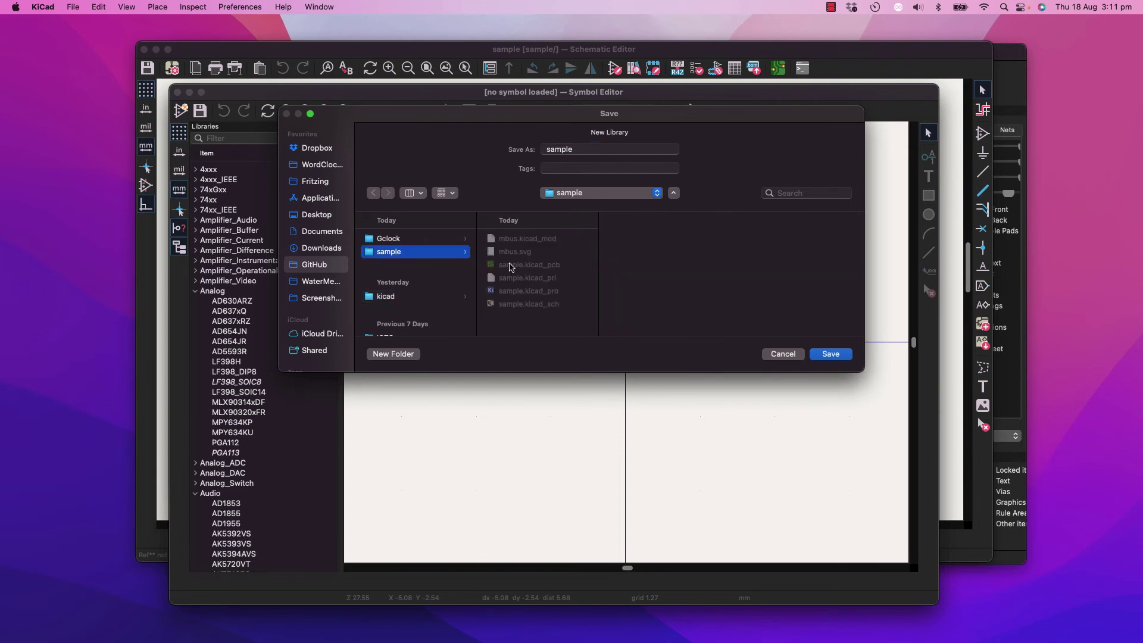
click(830, 359)
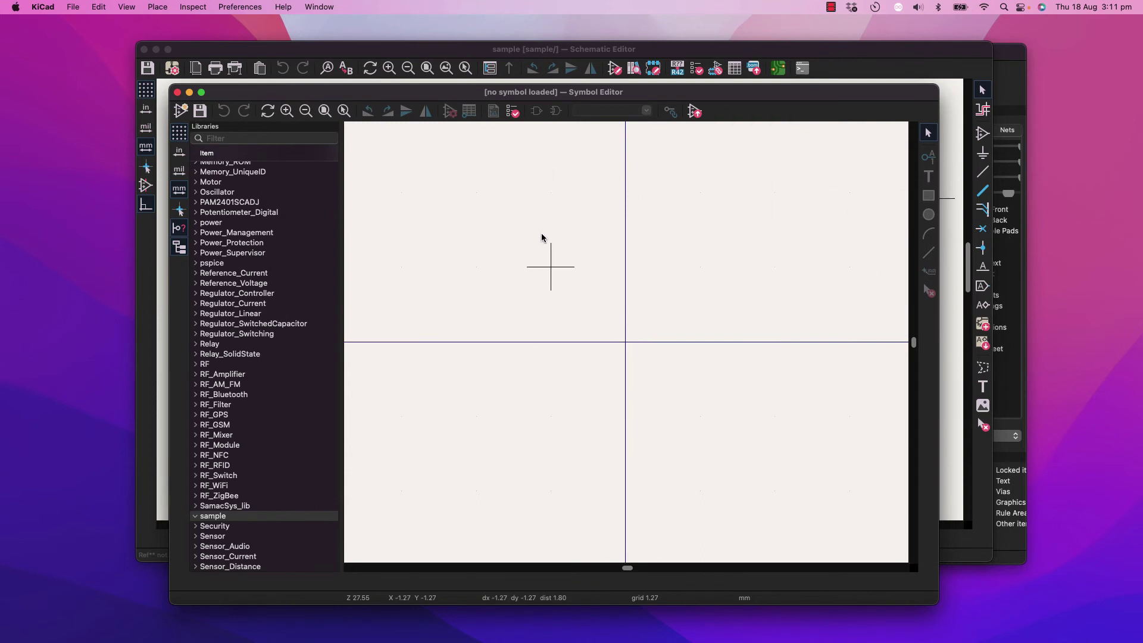
Add a new symbol named logo_placeholder to the sample library.
right_click(229, 515)
click(290, 543)
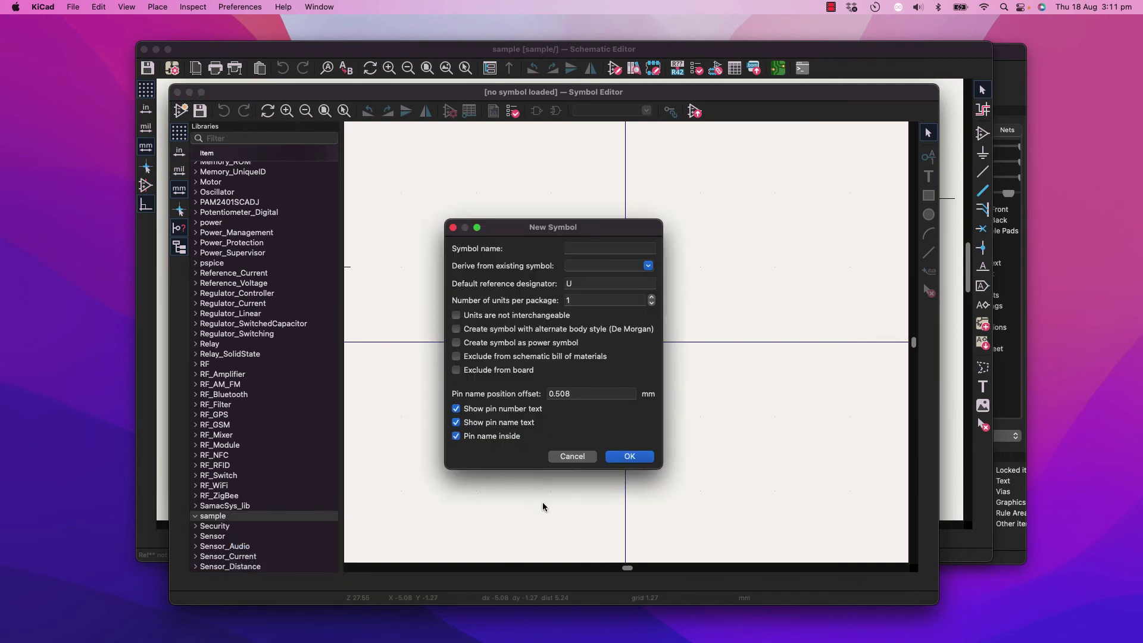
click(589, 248)
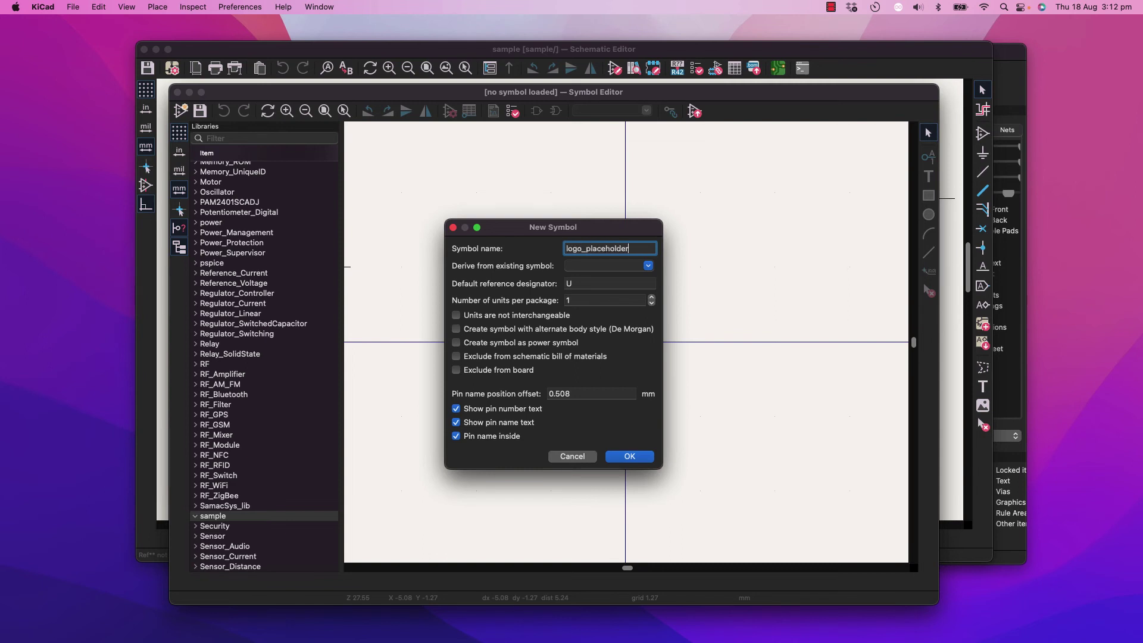
key(Return)
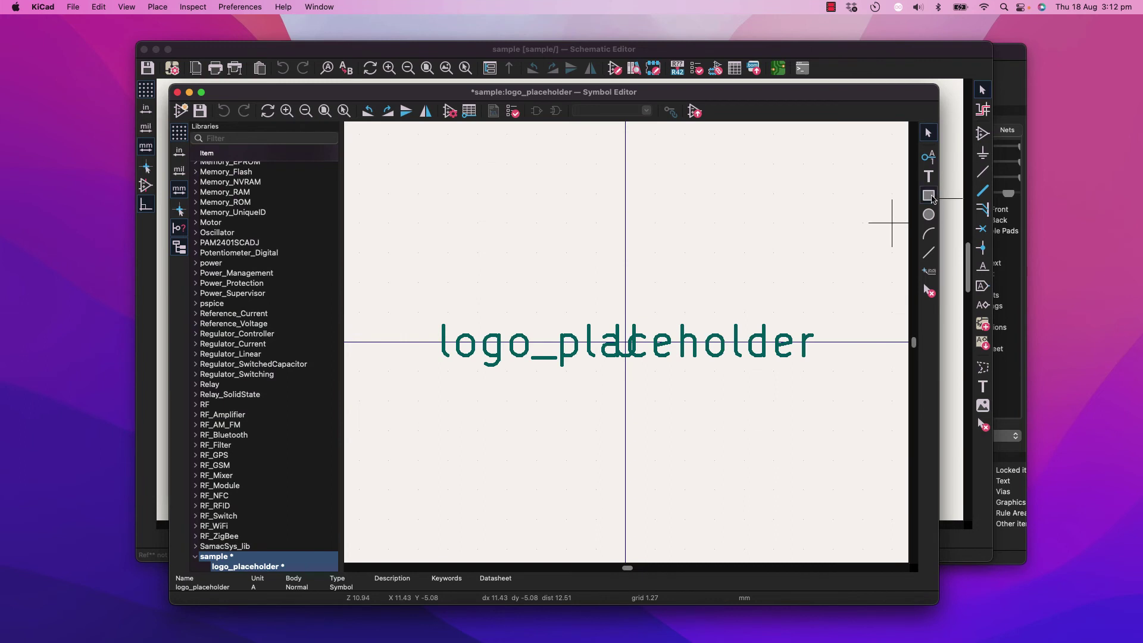
Draw a rectangle body for logo_placeholder and save the symbol.
click(929, 196)
click(389, 194)
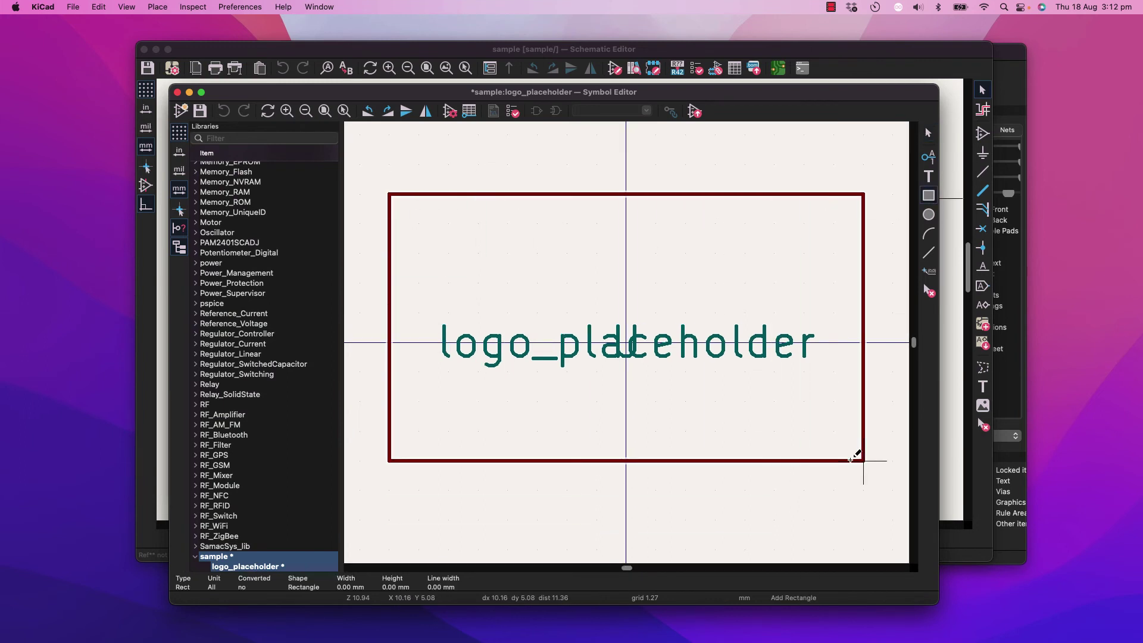
click(864, 460)
key(Escape)
key(super+s)
Place the logo_placeholder symbol from the sample library on the schematic sheet.
click(432, 53)
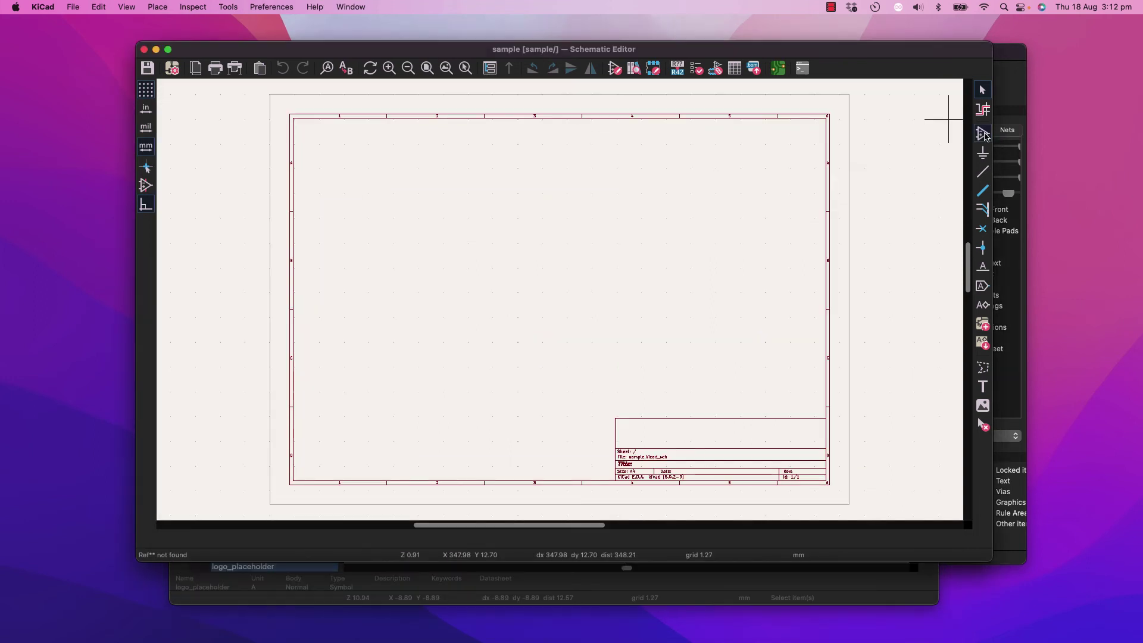
click(984, 136)
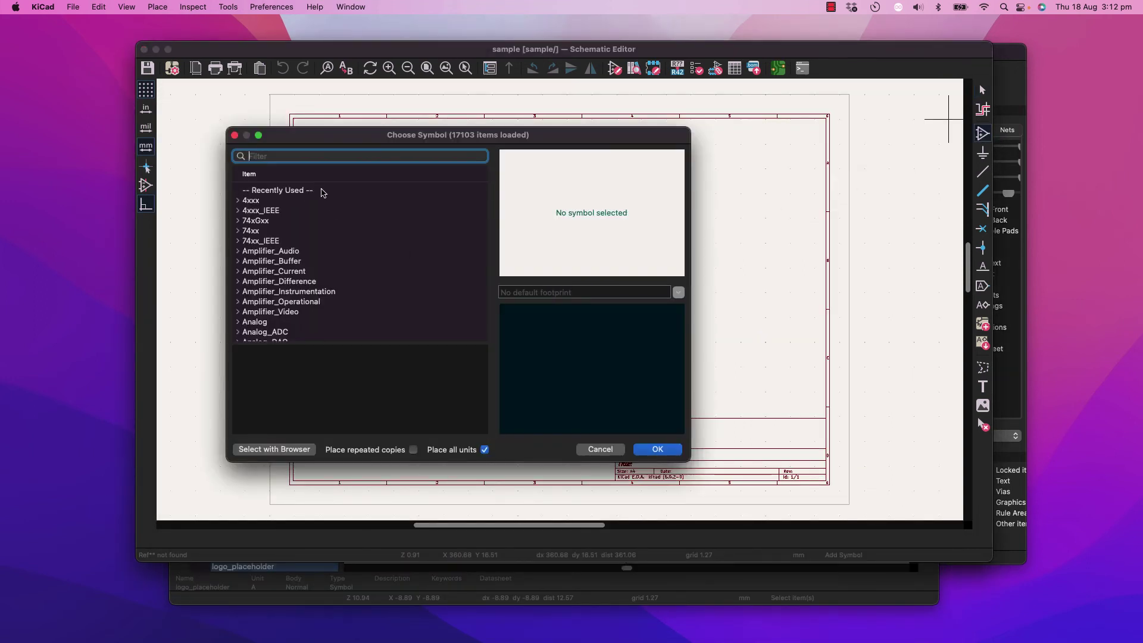
text(sample)
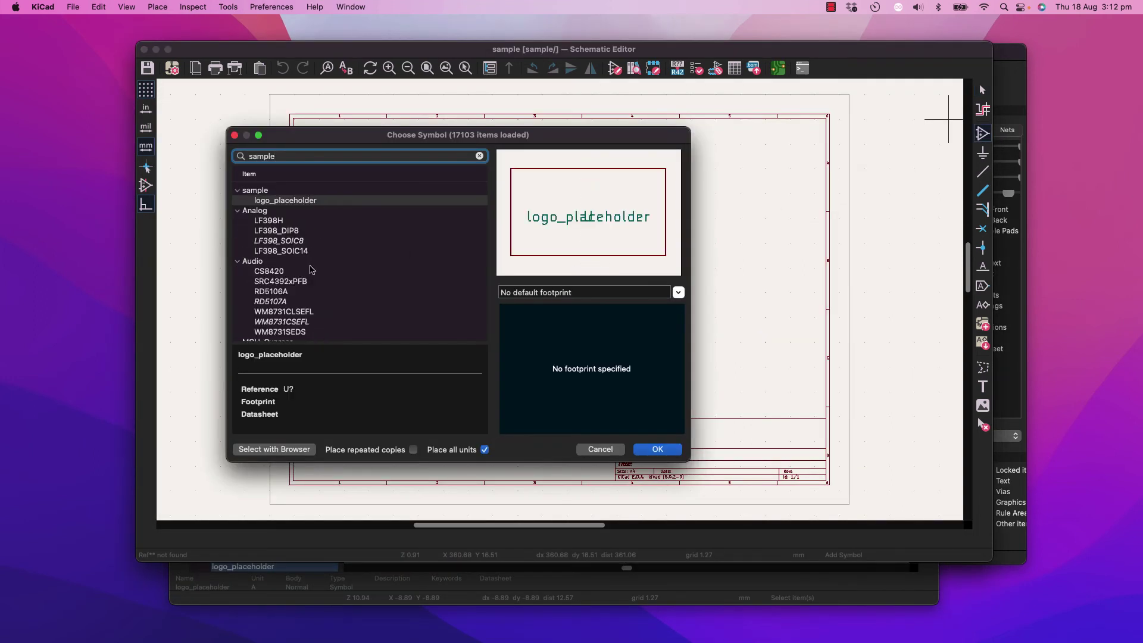
key(Return)
click(528, 258)
key(Escape)
Assign the sample:mbus footprint to the placed symbol's Footprint field.
double_click(528, 258)
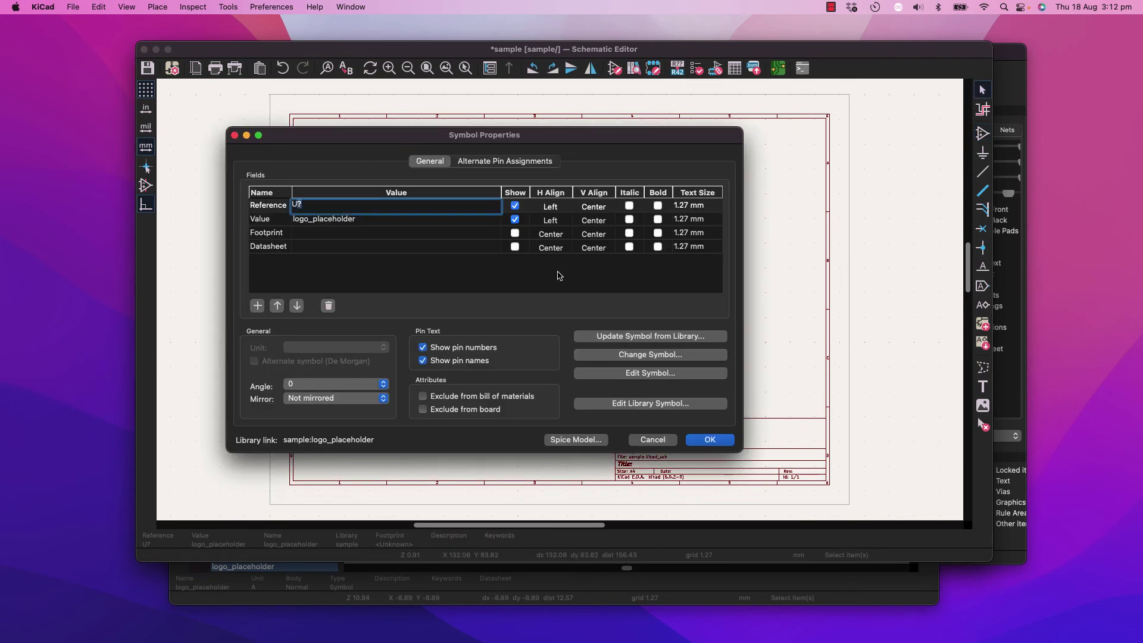
click(305, 234)
click(494, 234)
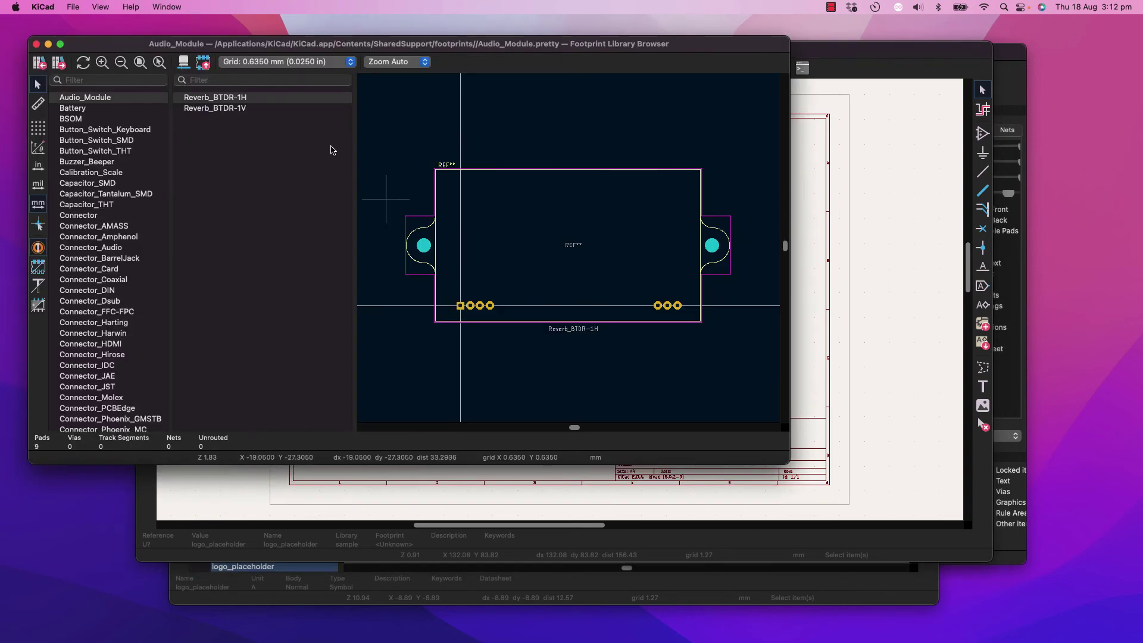
text(sample)
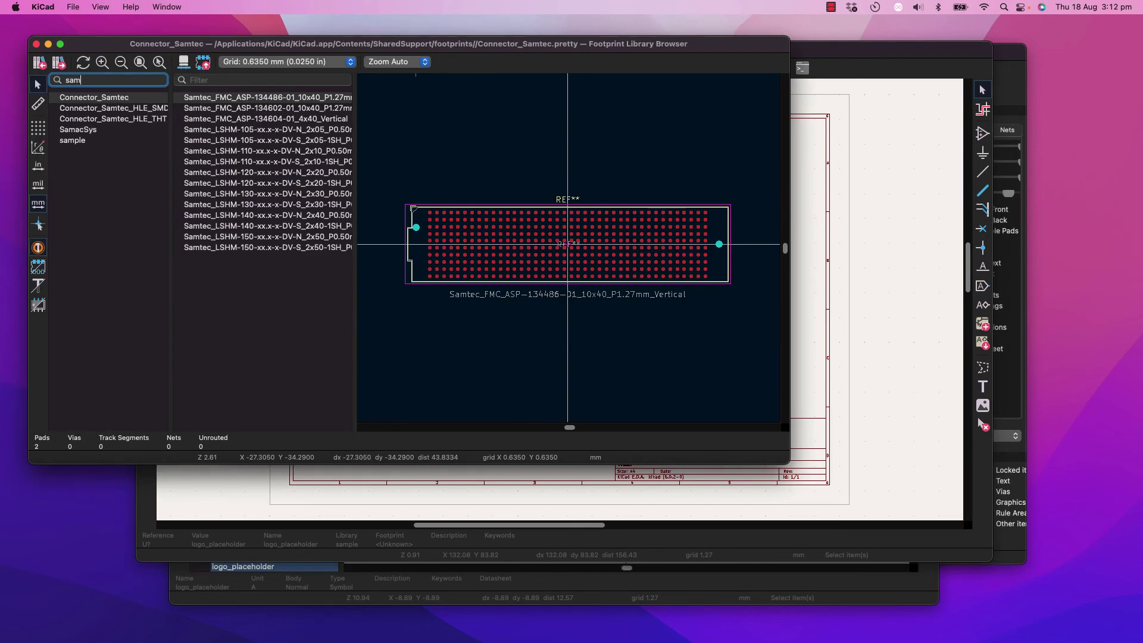
click(105, 103)
double_click(217, 100)
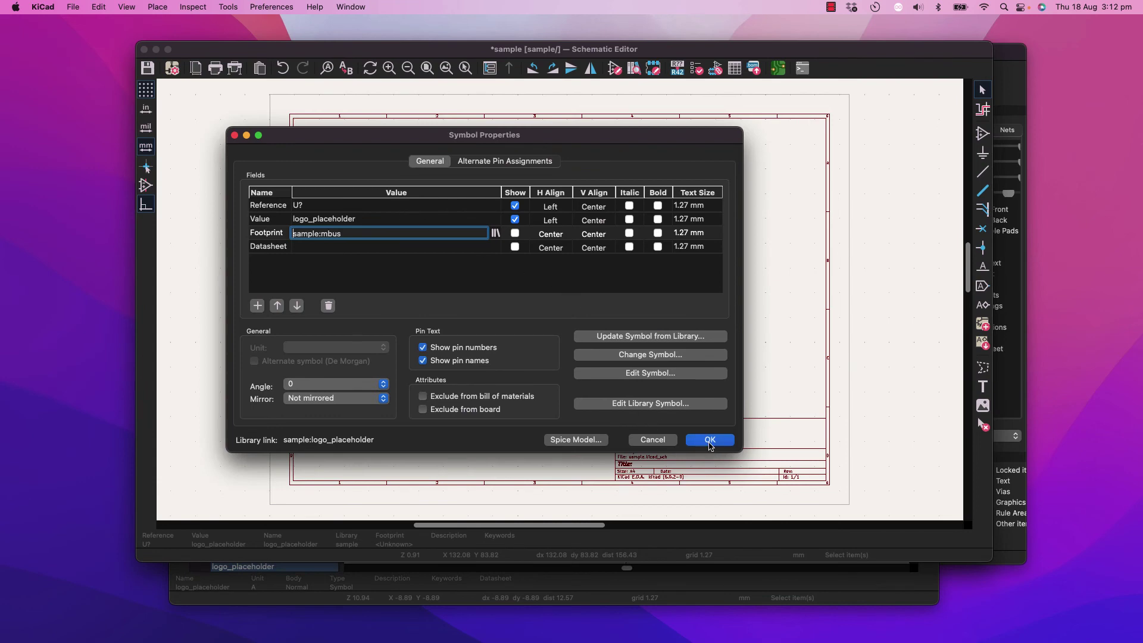
click(710, 442)
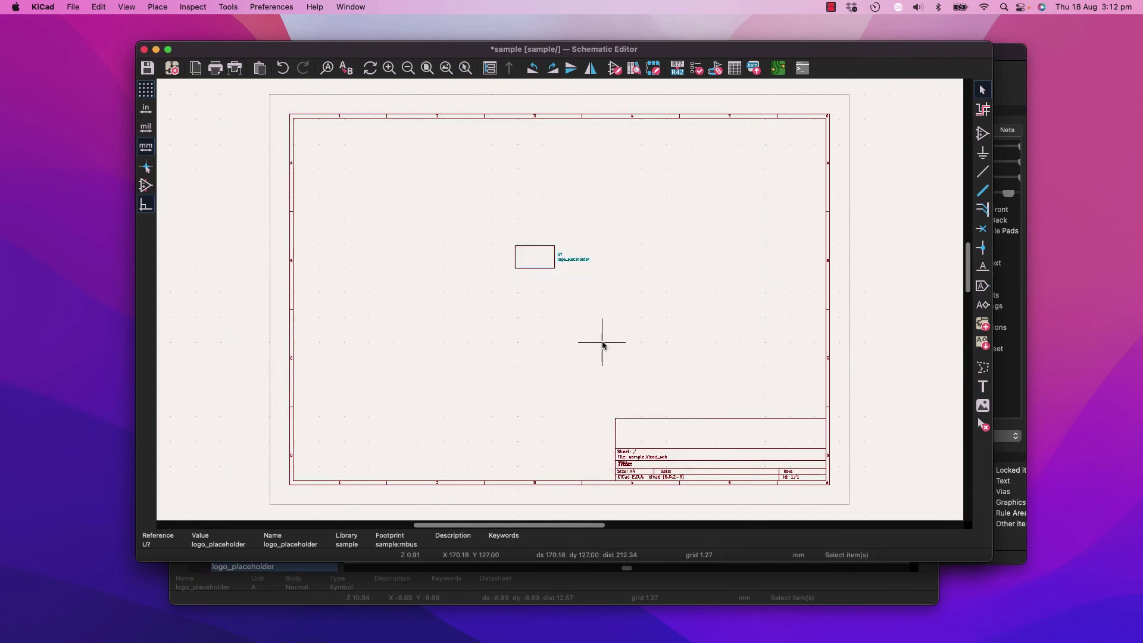
Annotate and update the PCB from the schematic, placing the mbus footprint inside the board outline.
click(777, 68)
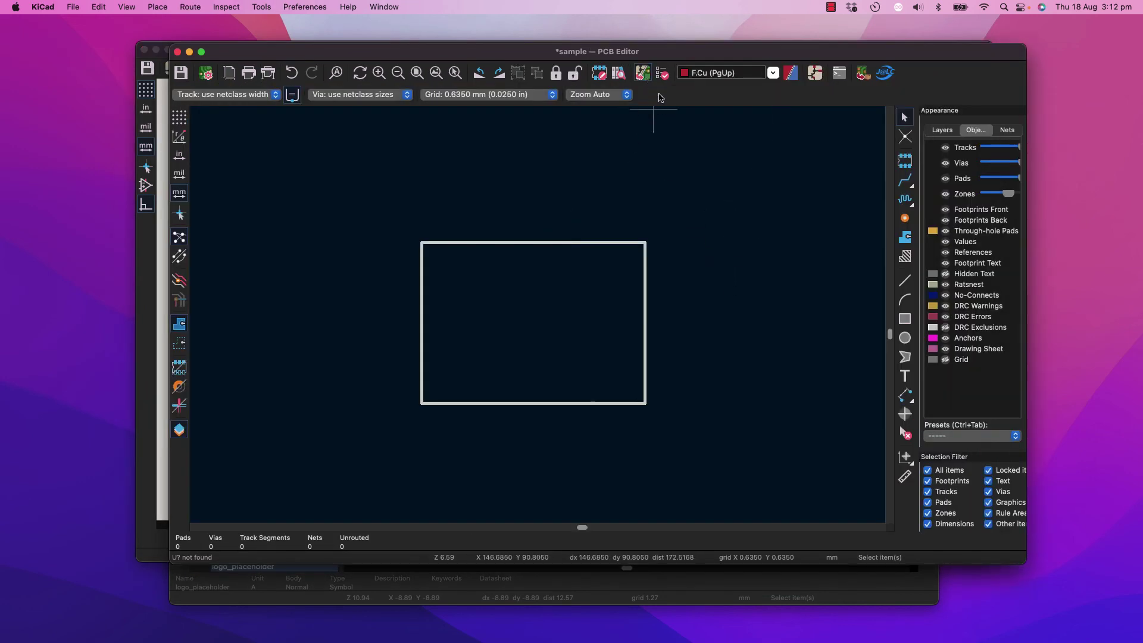
key(F8)
click(607, 423)
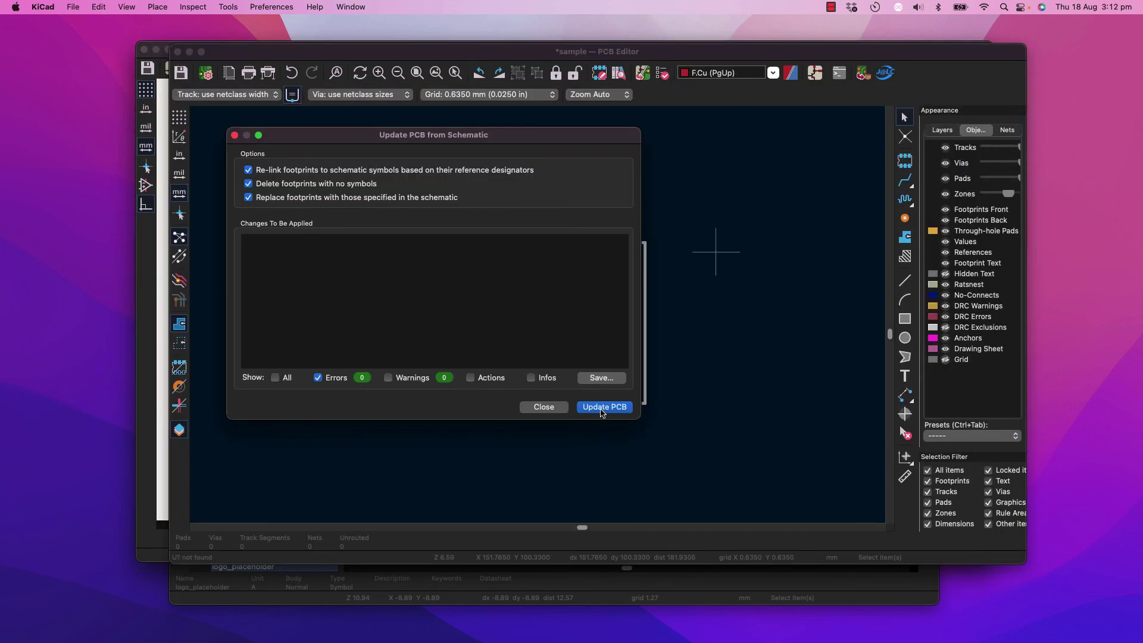
click(603, 409)
click(543, 407)
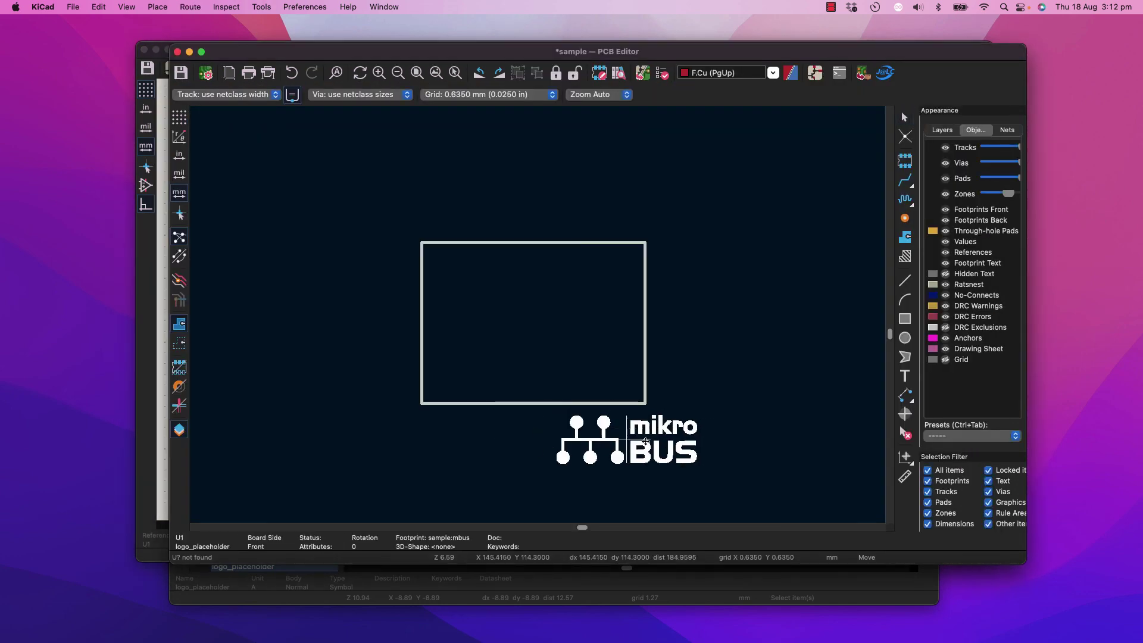
click(529, 314)
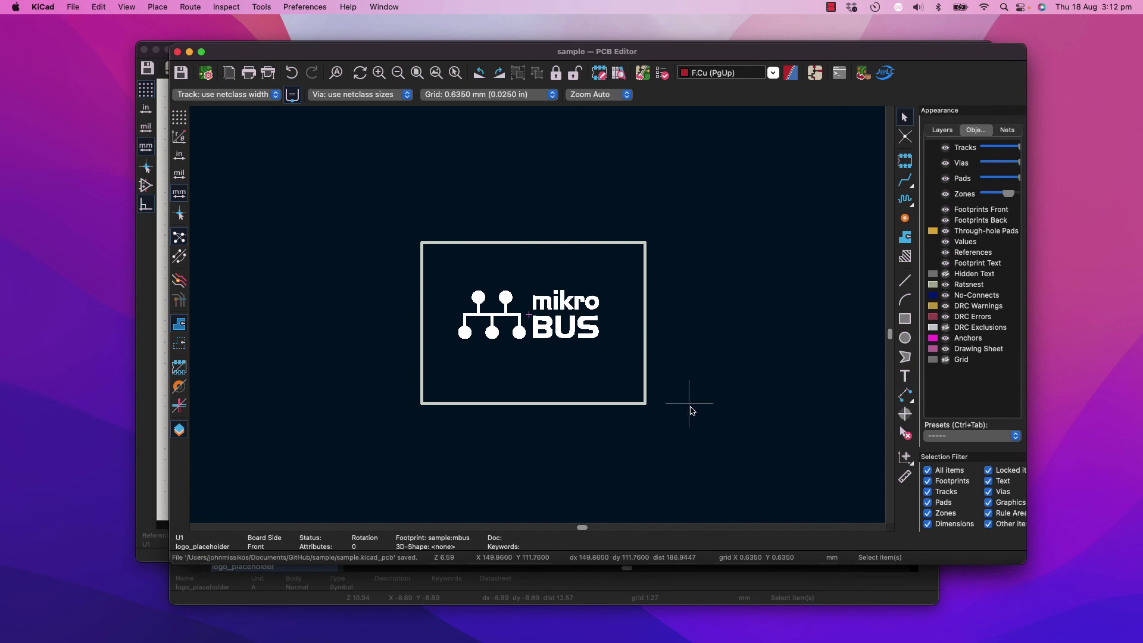
Show the board in the 3D Viewer and tilt it to reveal its thickness.
click(99, 7)
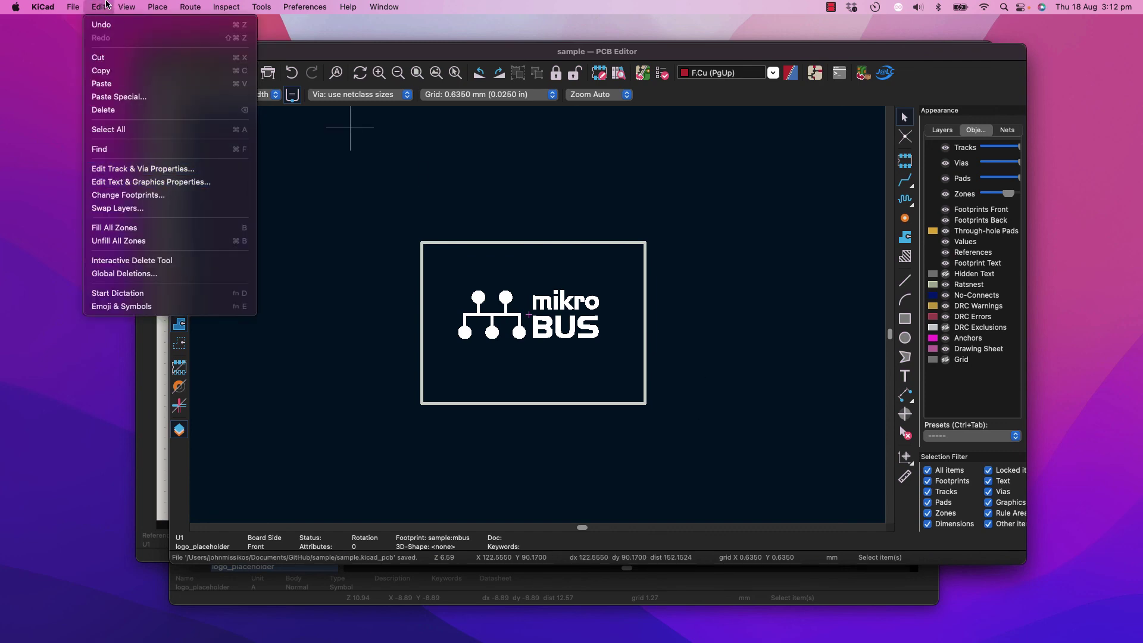
mouse_move(126, 7)
click(143, 50)
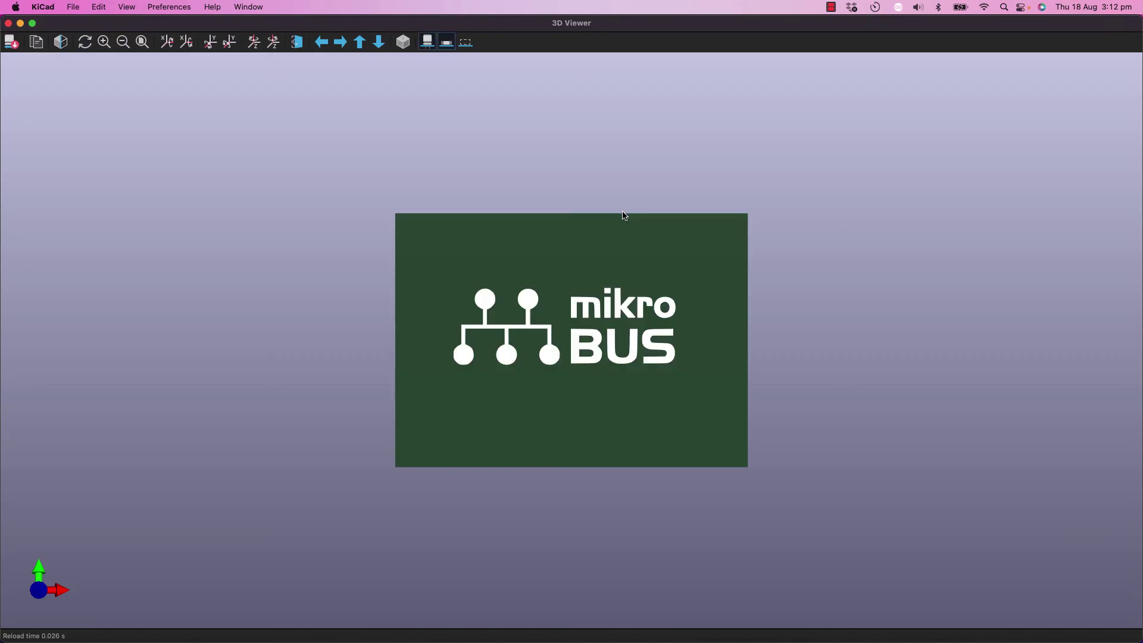
drag(617, 421, 587, 309)
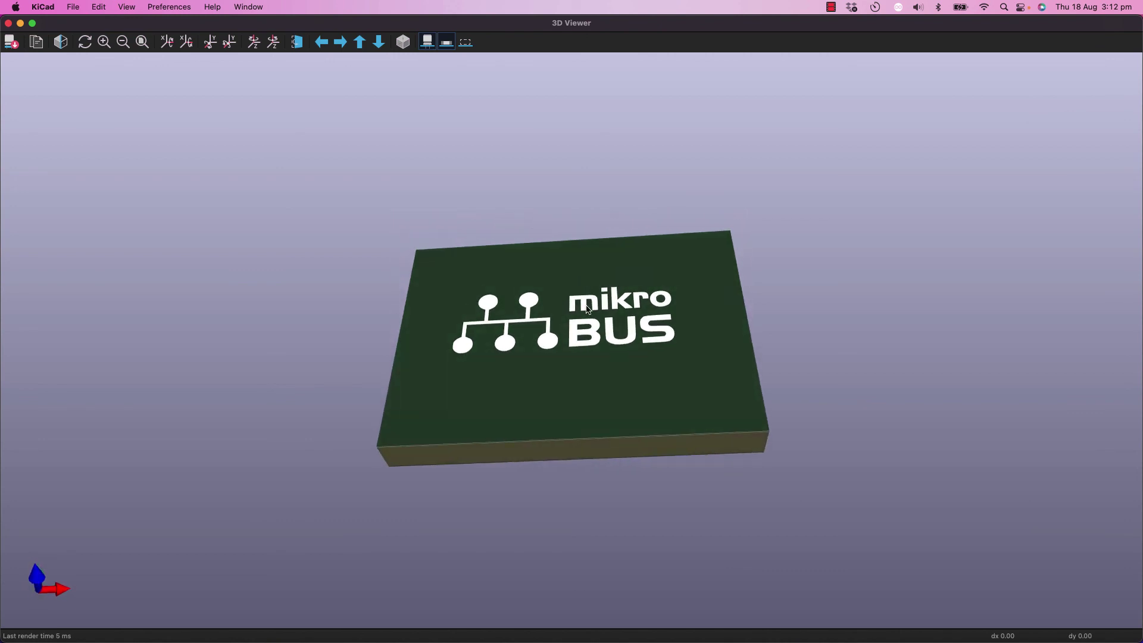